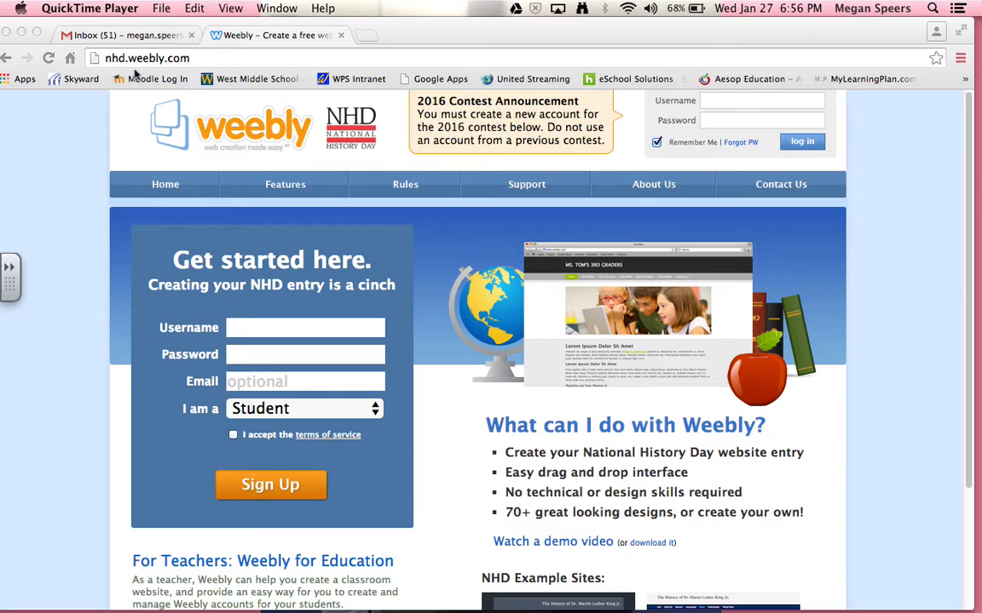
- Fill in a username, password and e-mail, accept the terms of service, and submit the sign-up form
click(96, 58)
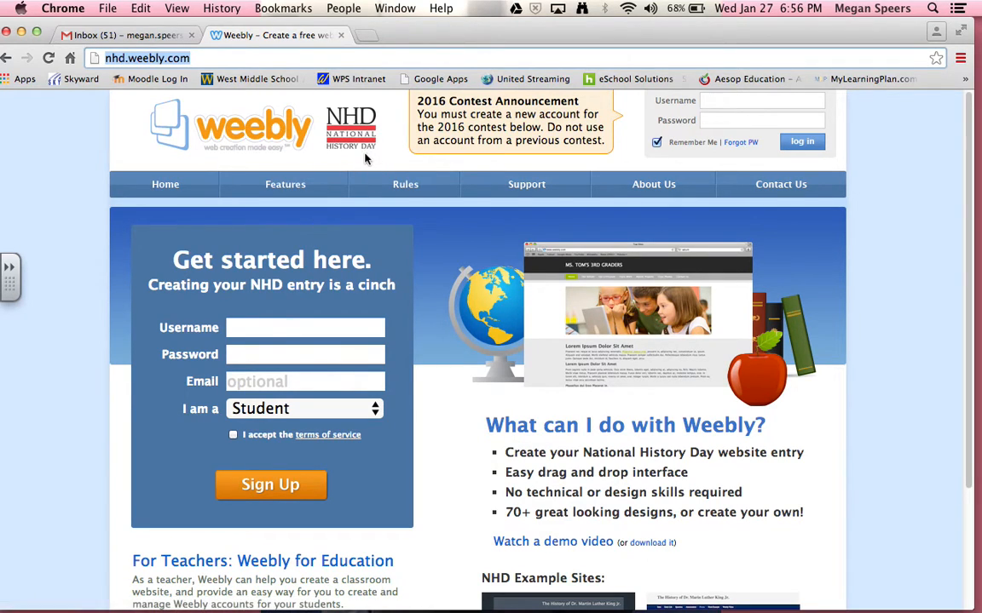
click(256, 327)
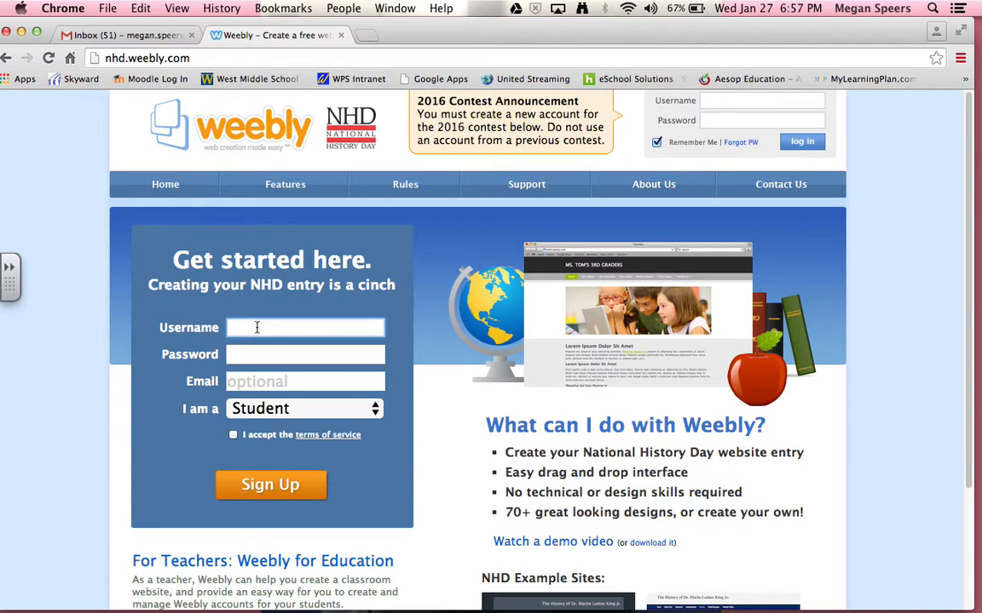
click(236, 352)
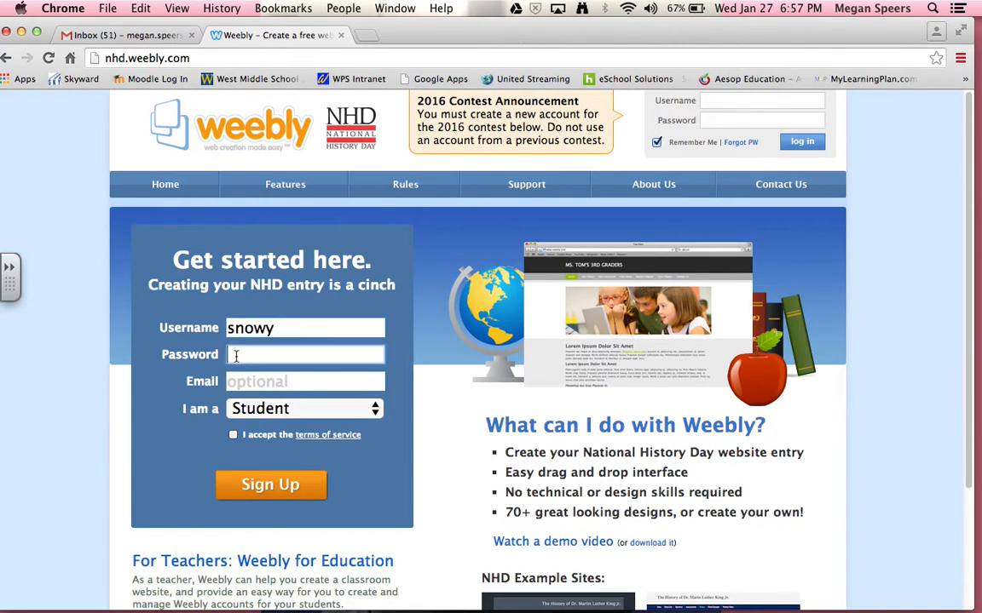
click(242, 383)
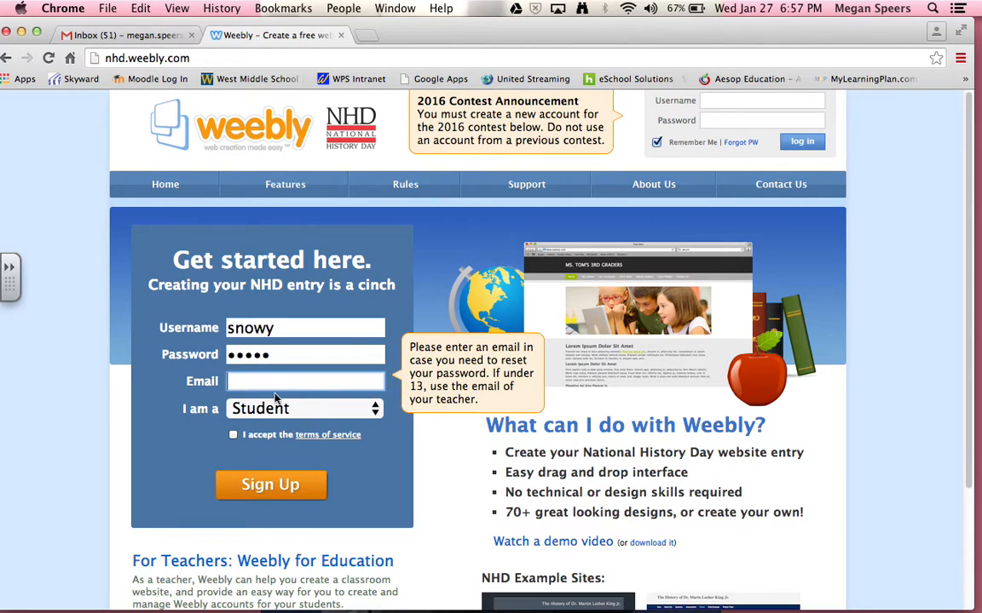
click(232, 435)
click(242, 488)
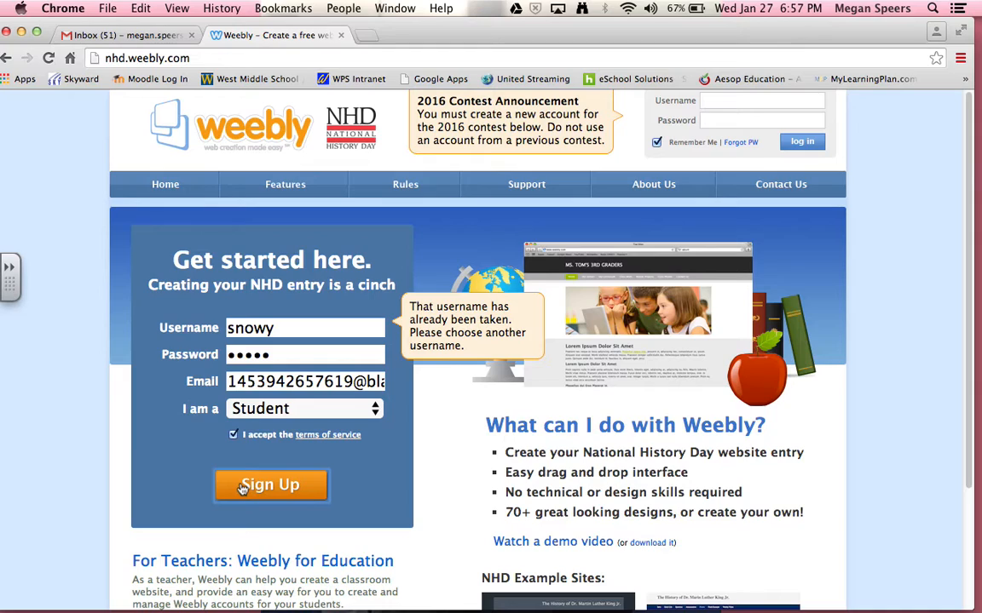
- Add digits to the taken username and the password, then sign up again
click(289, 330)
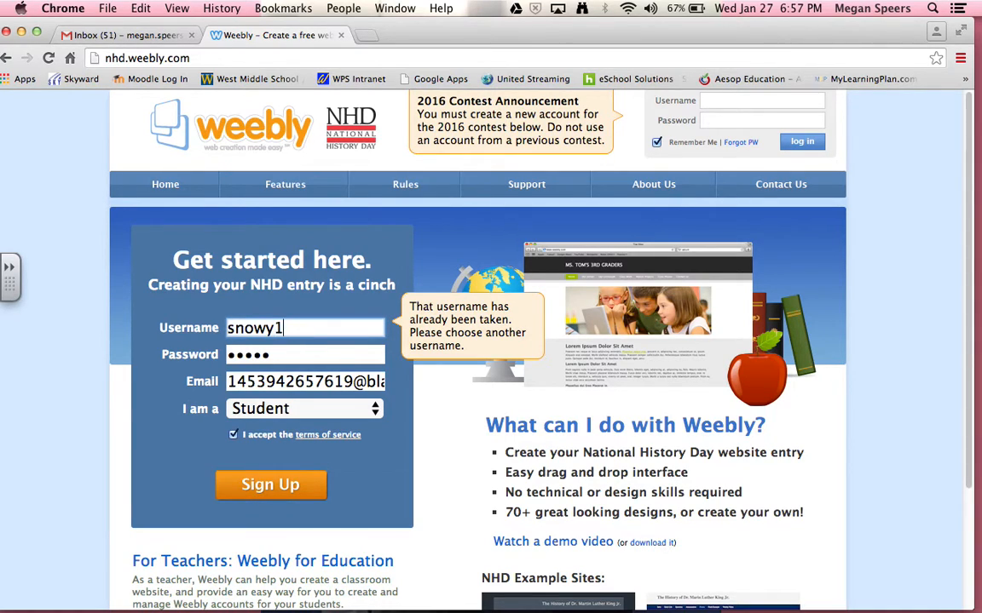
click(287, 350)
click(250, 492)
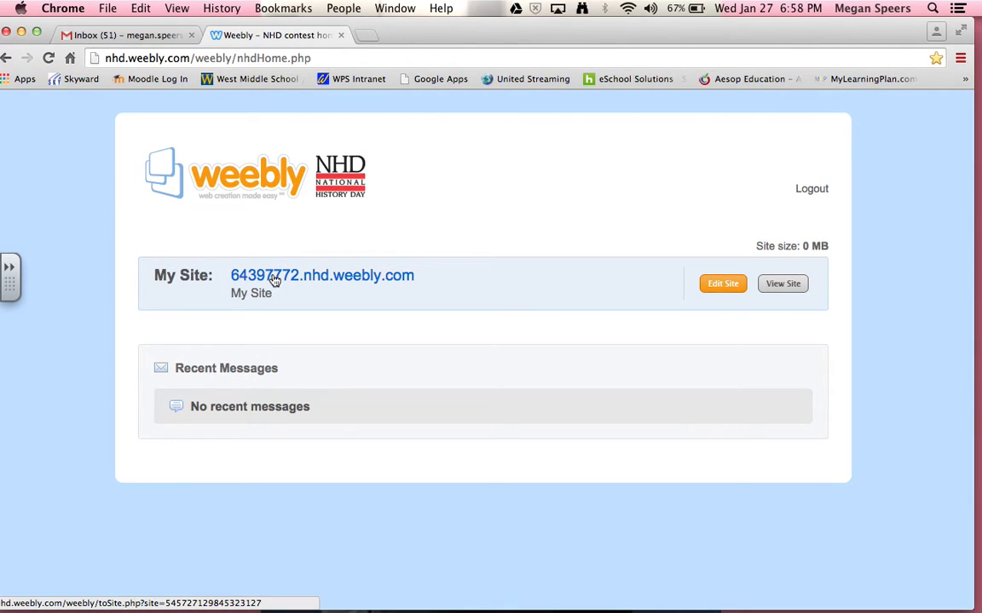
- Open My Site in the Weebly editor with Edit Site
click(723, 287)
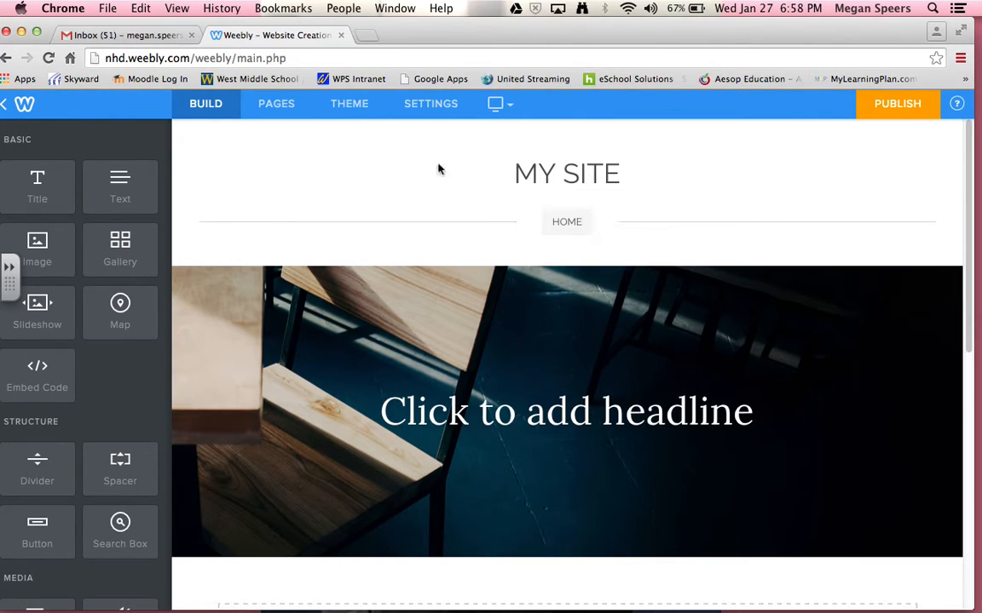
- Show the Pages panel, where Home is the only page
click(279, 104)
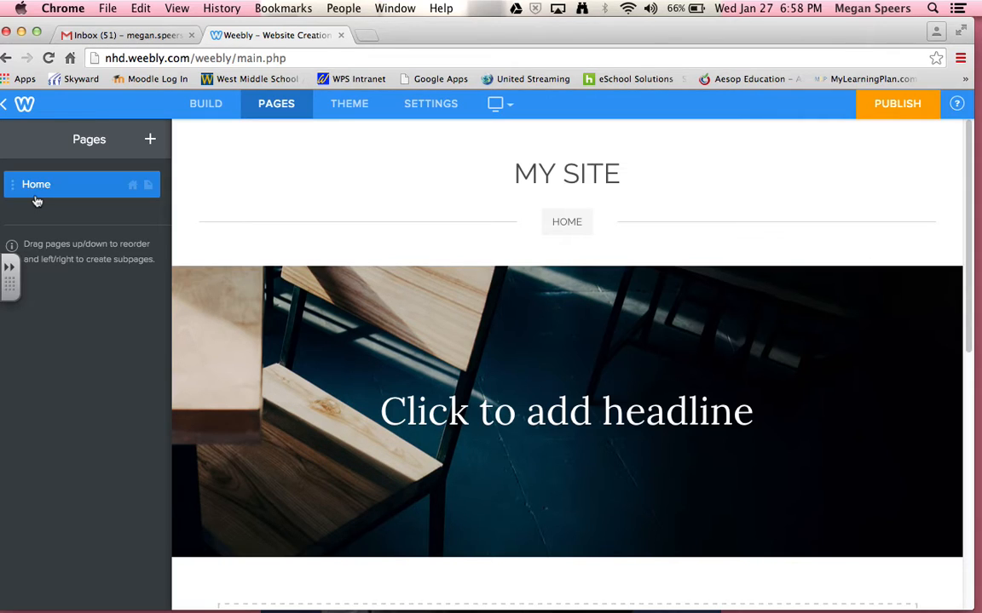
- Add a standard page named Deep Causes
click(150, 139)
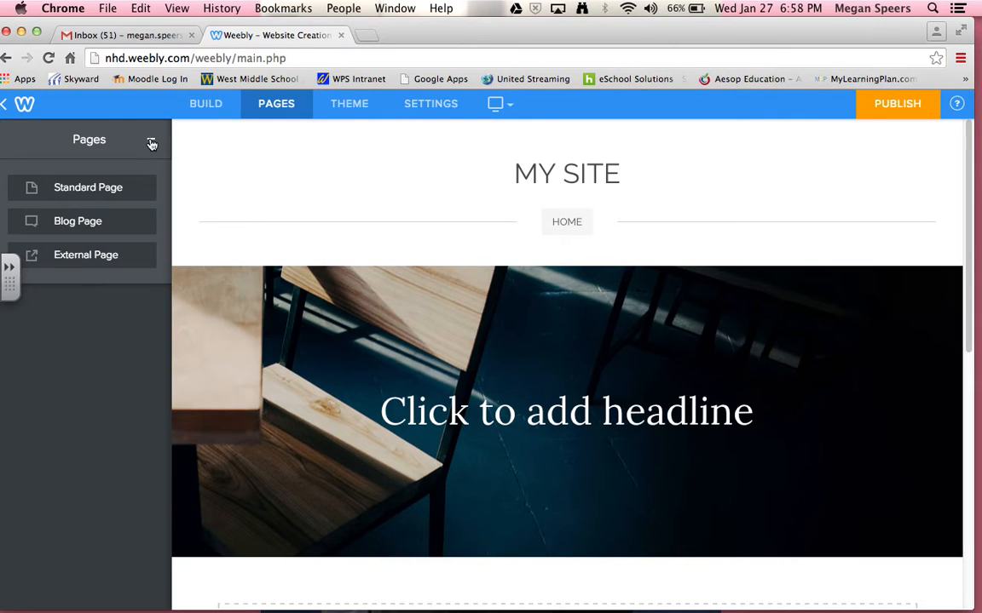
click(96, 187)
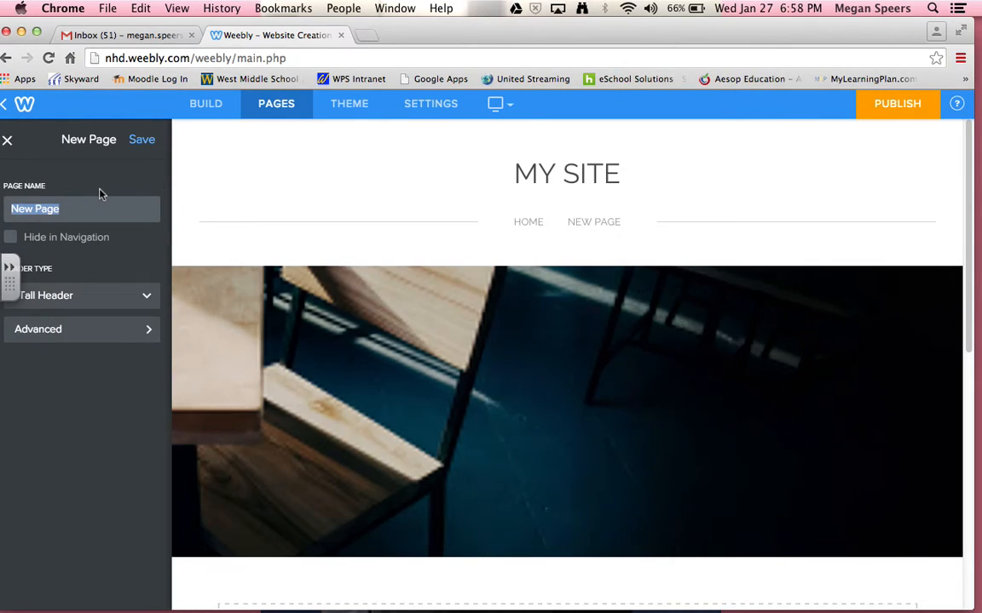
text(D)
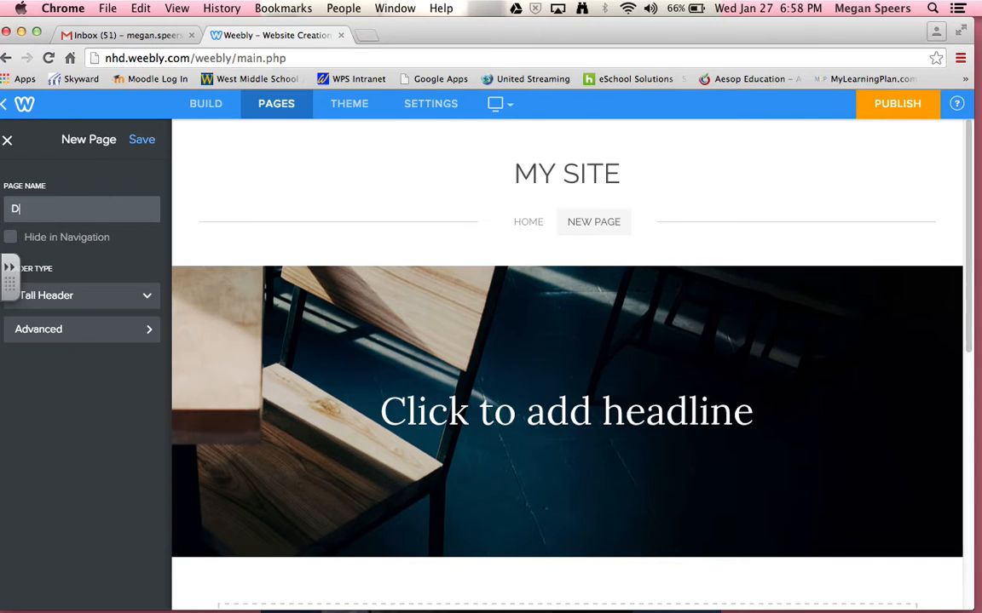
text(eep Causes)
click(137, 268)
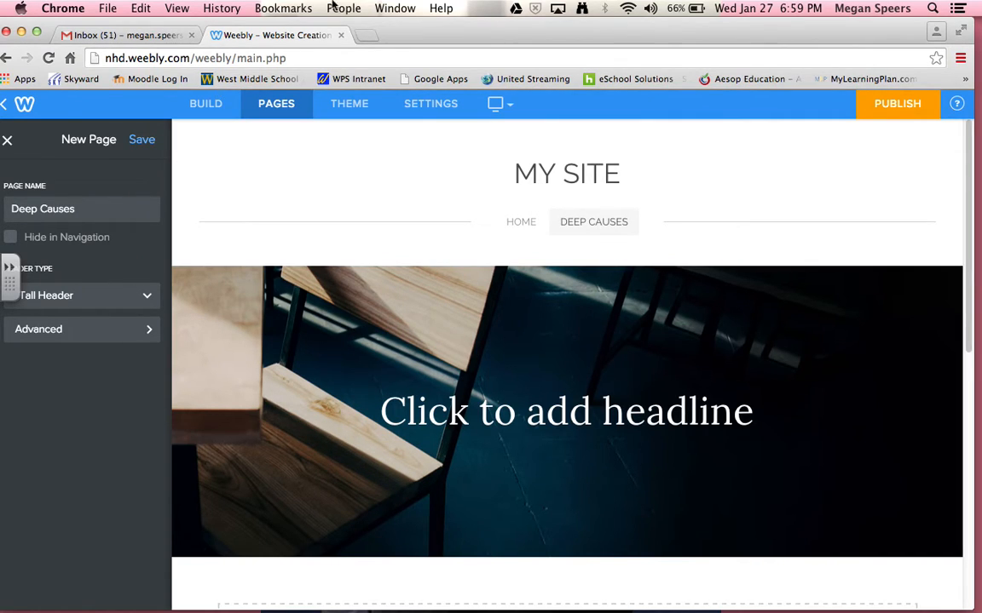
drag(407, 32, 432, 33)
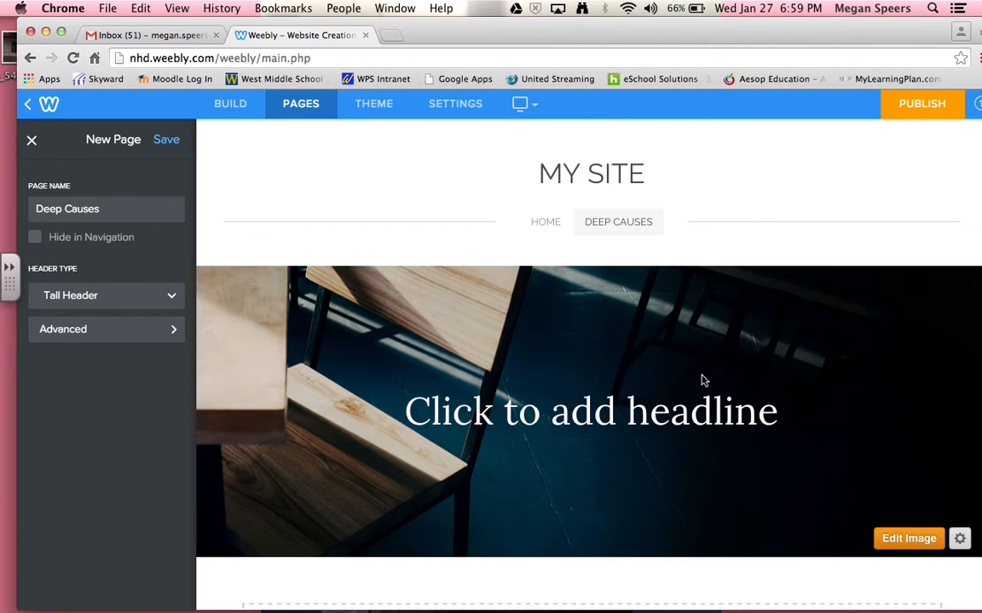
- Set the Deep Causes header type to No Header and save the page
scroll(701, 378, down, 1)
scroll(701, 378, down, 5)
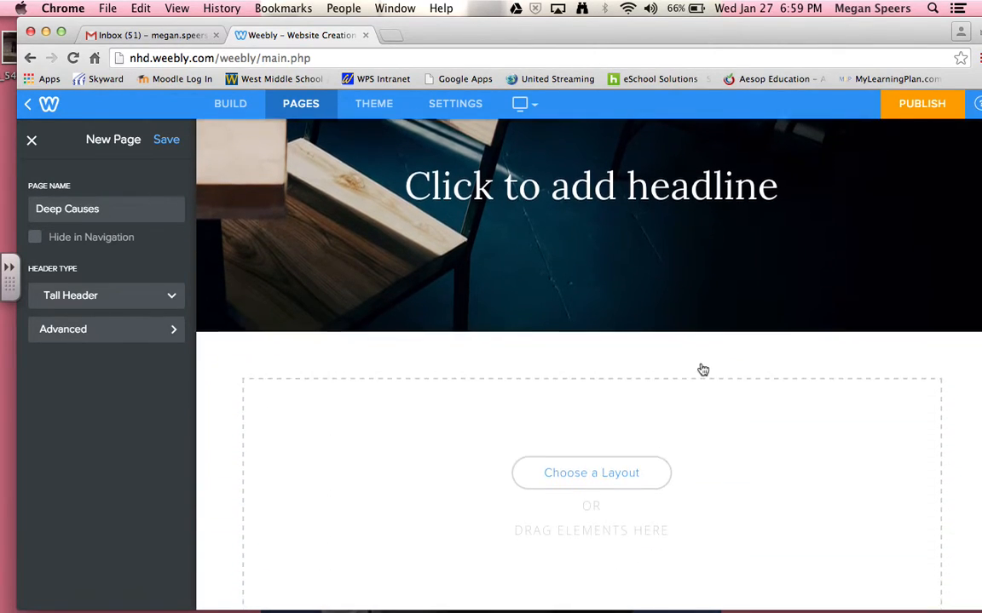
scroll(701, 367, up, 6)
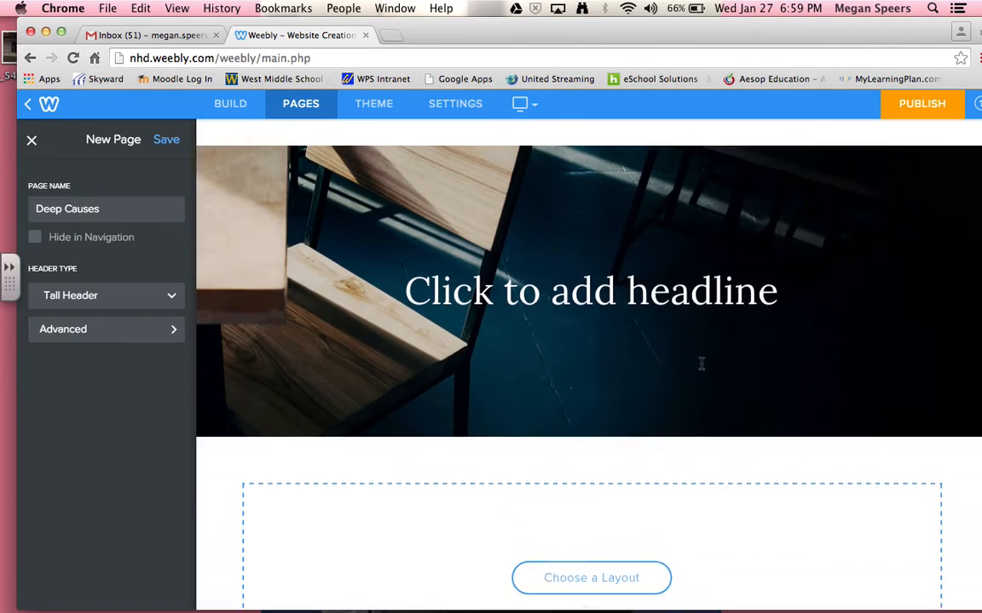
click(167, 295)
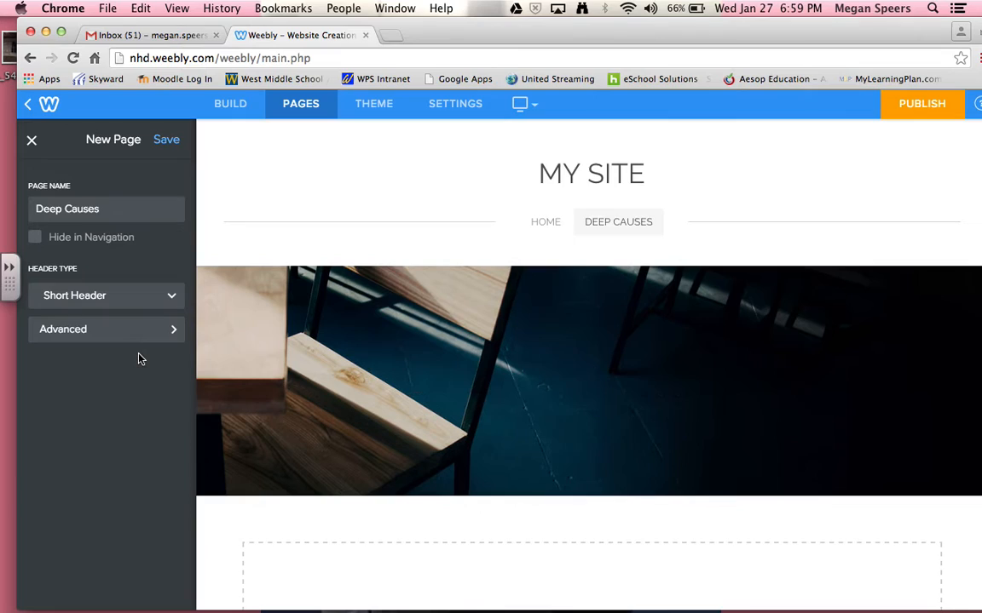
click(167, 303)
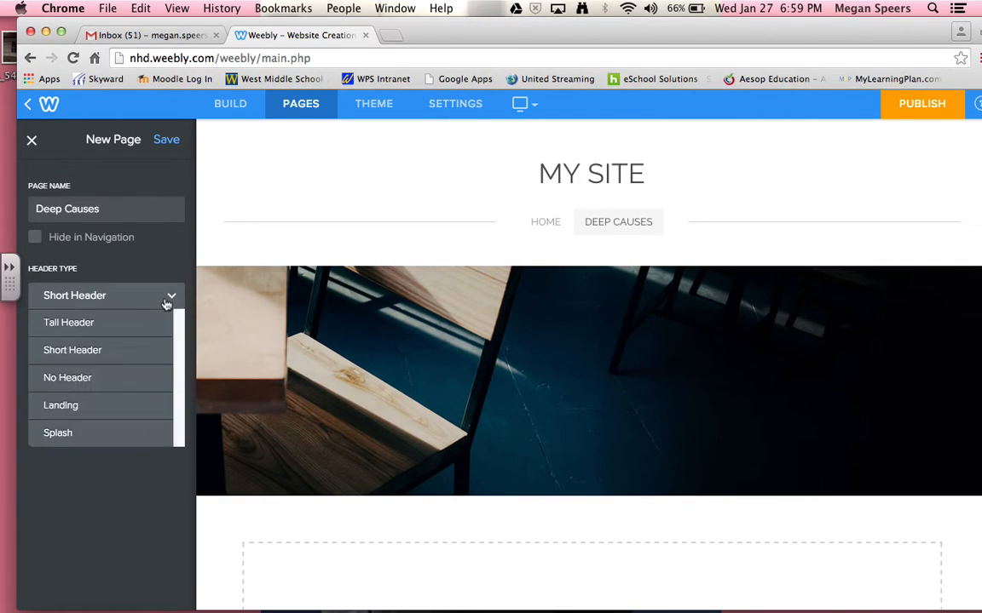
click(125, 379)
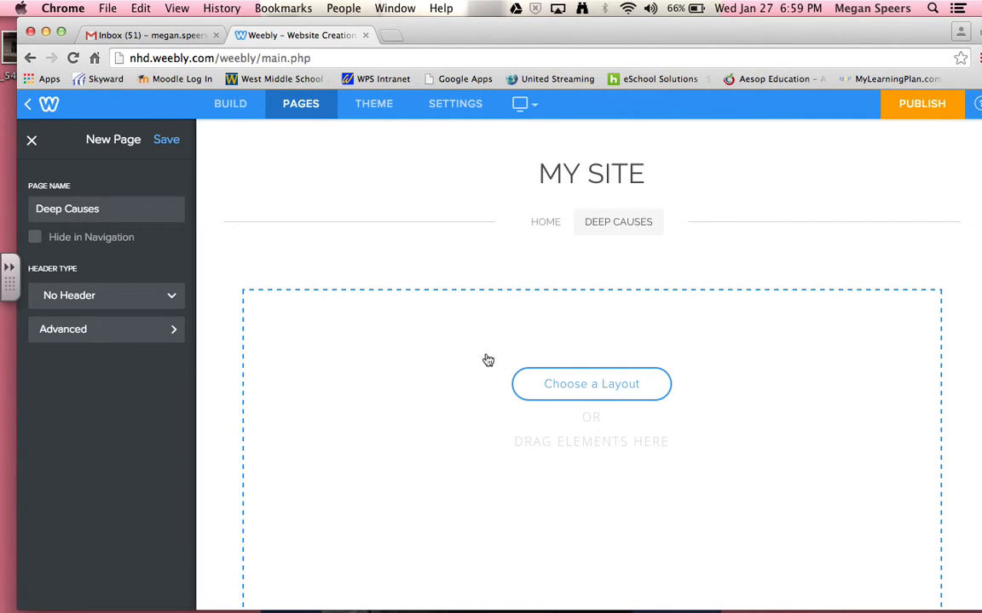
click(166, 140)
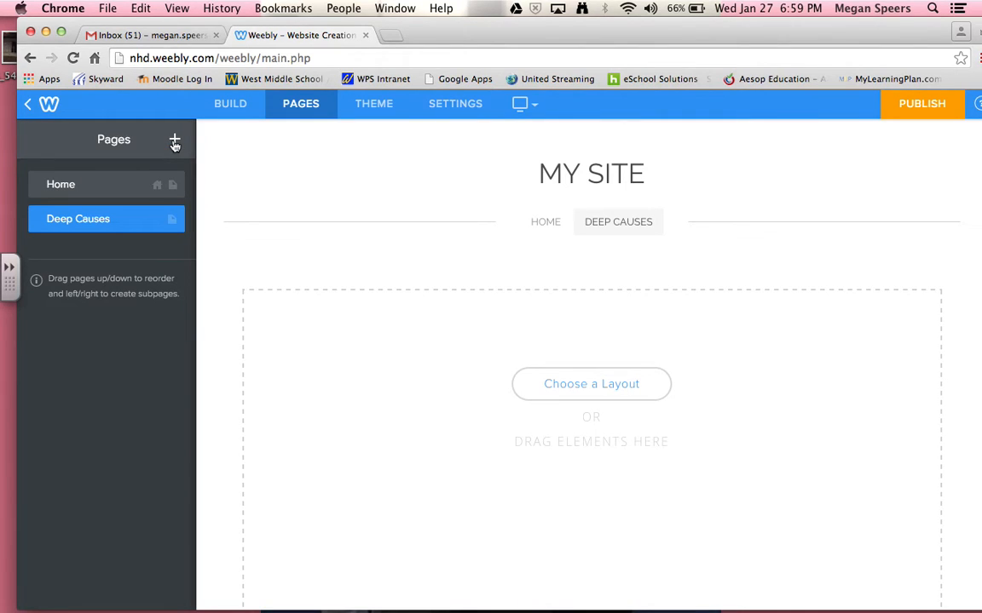
- Add a standard page named Immediate Causes with No Header and save it
click(175, 142)
click(136, 188)
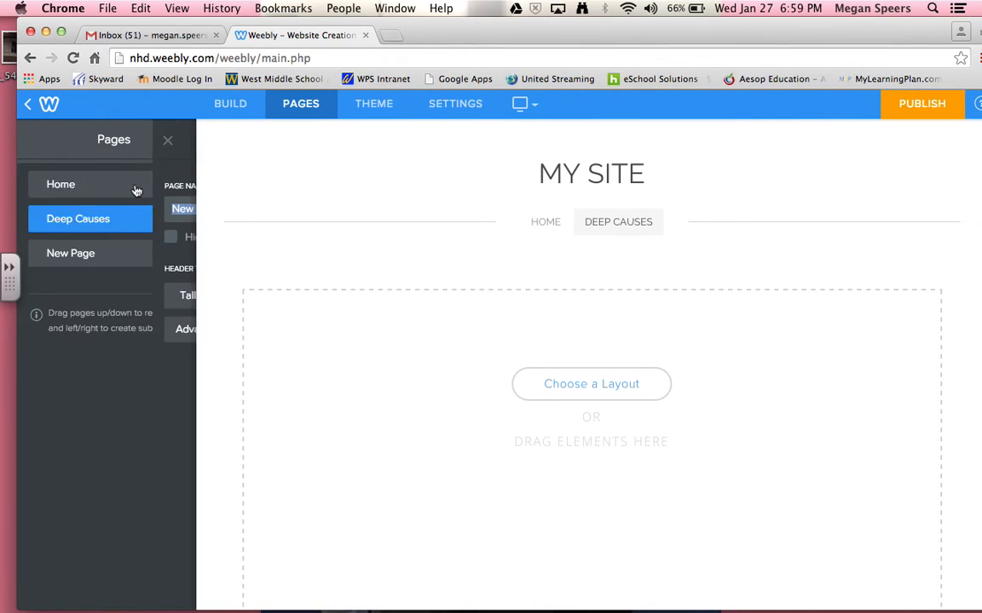
key(BackSpace)
text(Immedita)
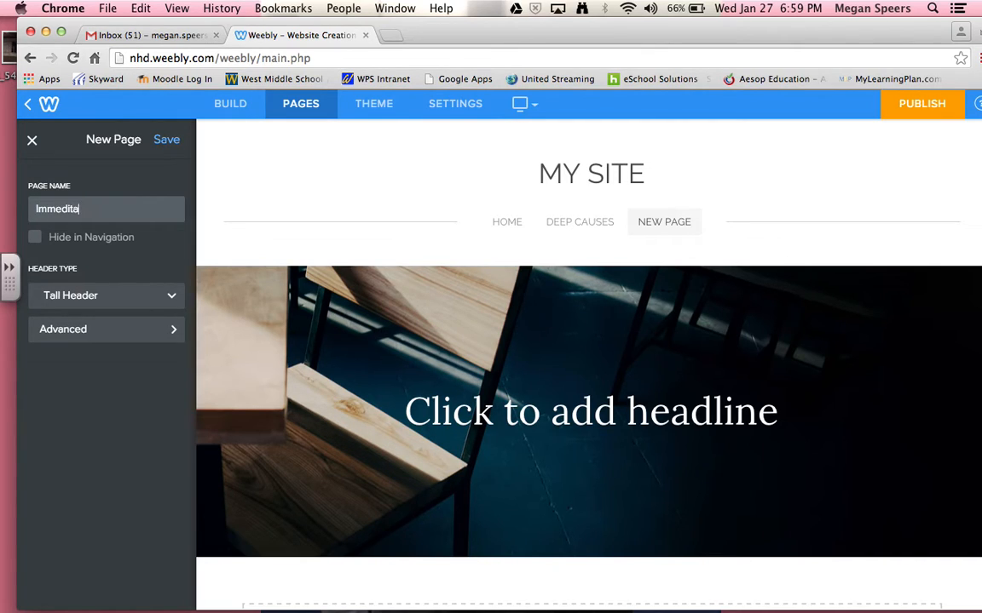
key(BackSpace)
key(BackSpace)
text(ate Causes)
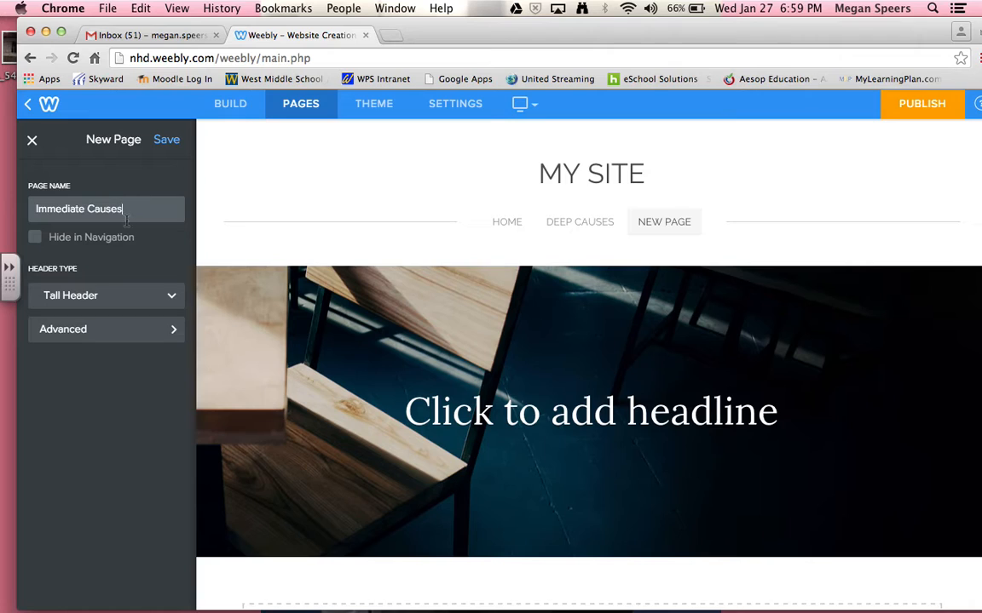
click(127, 292)
click(102, 378)
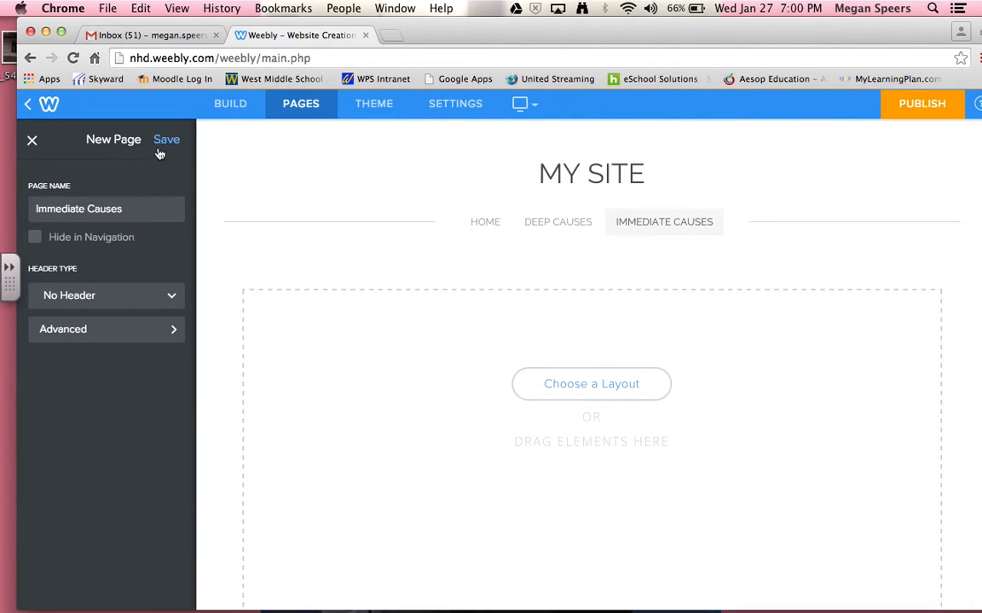
click(167, 140)
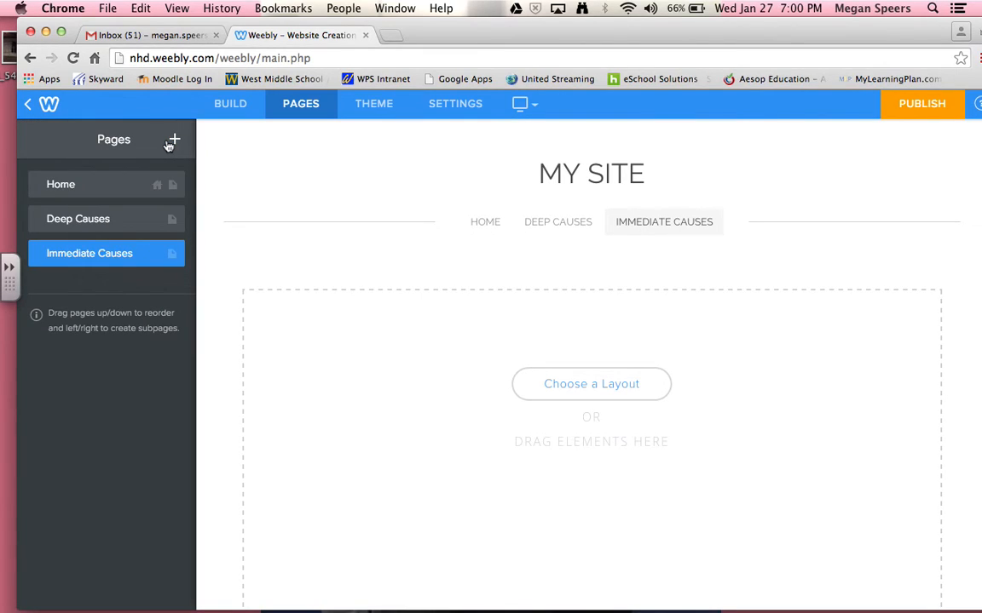
- Create and save a Heart of the Story standard page, then set its header to No Header
click(174, 141)
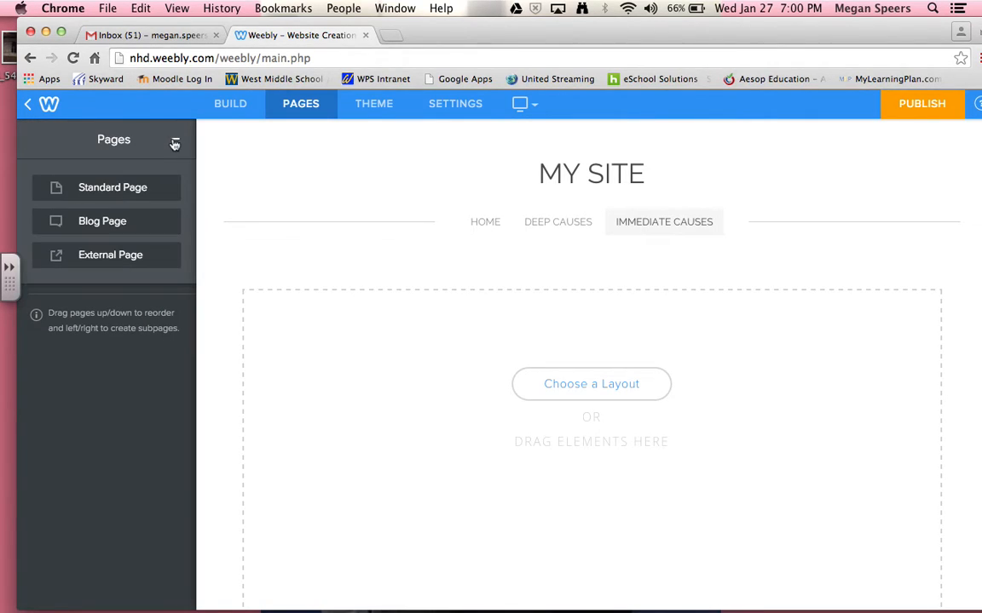
click(136, 189)
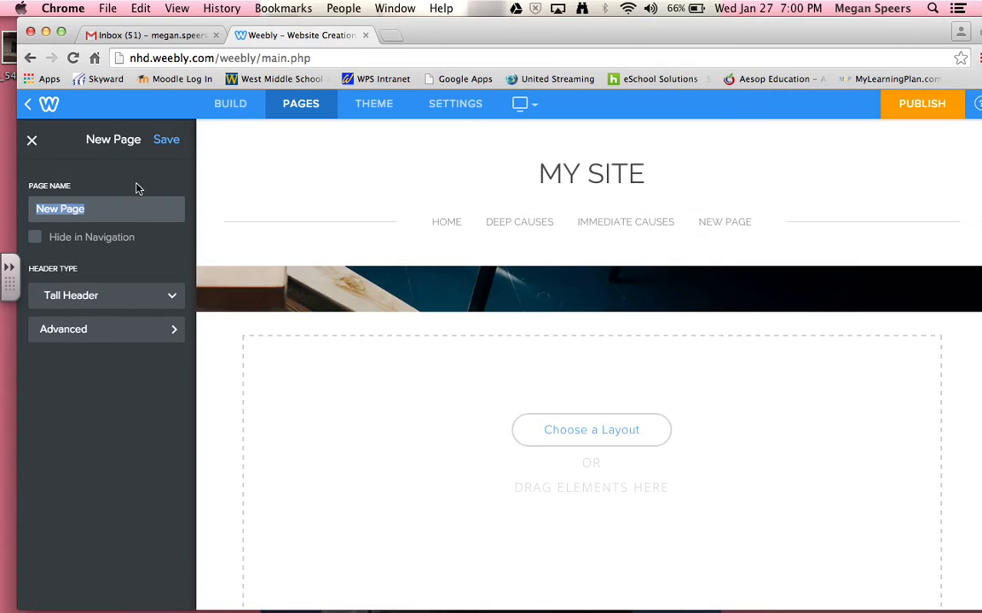
text(Heart of)
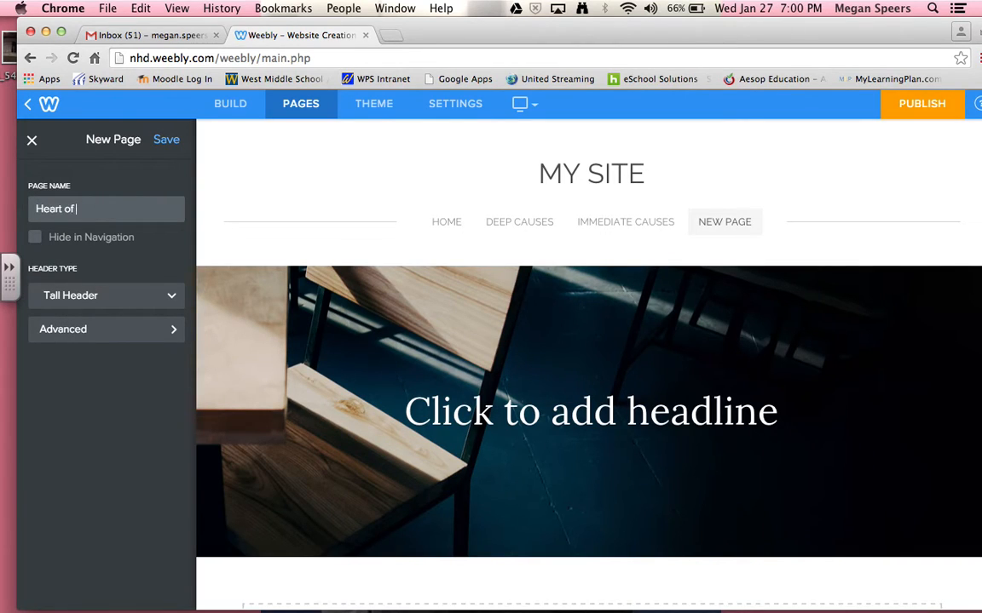
text( the Story)
click(166, 142)
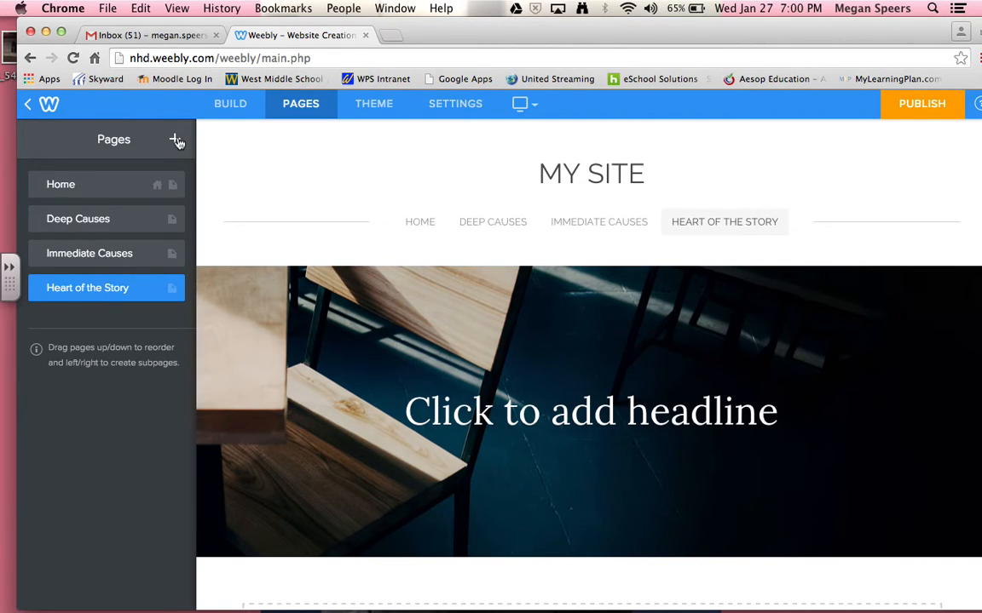
click(109, 287)
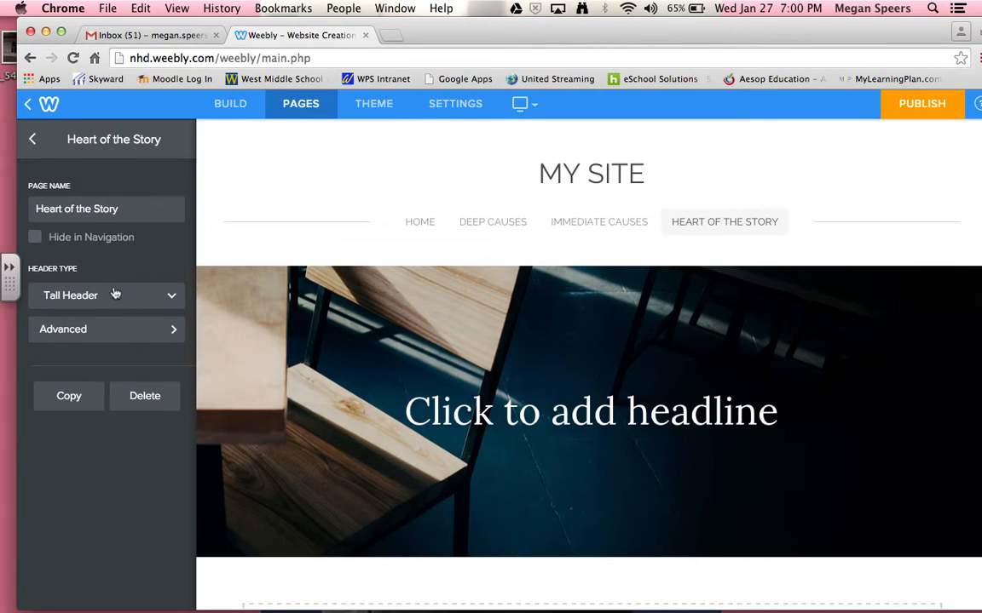
click(162, 292)
click(104, 379)
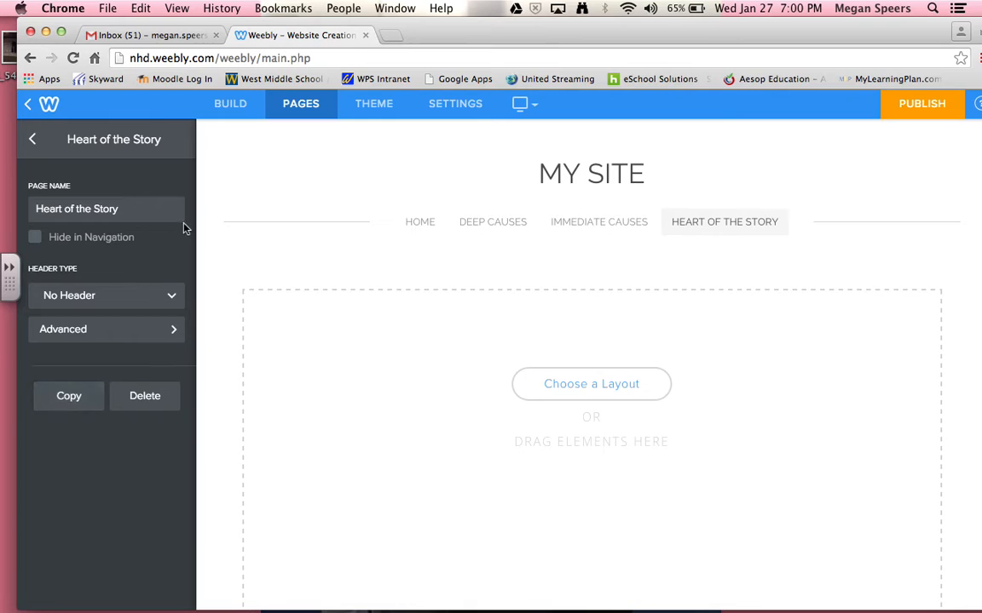
click(35, 142)
- Add a standard page named Short Term Effects with No Header and save it
click(175, 140)
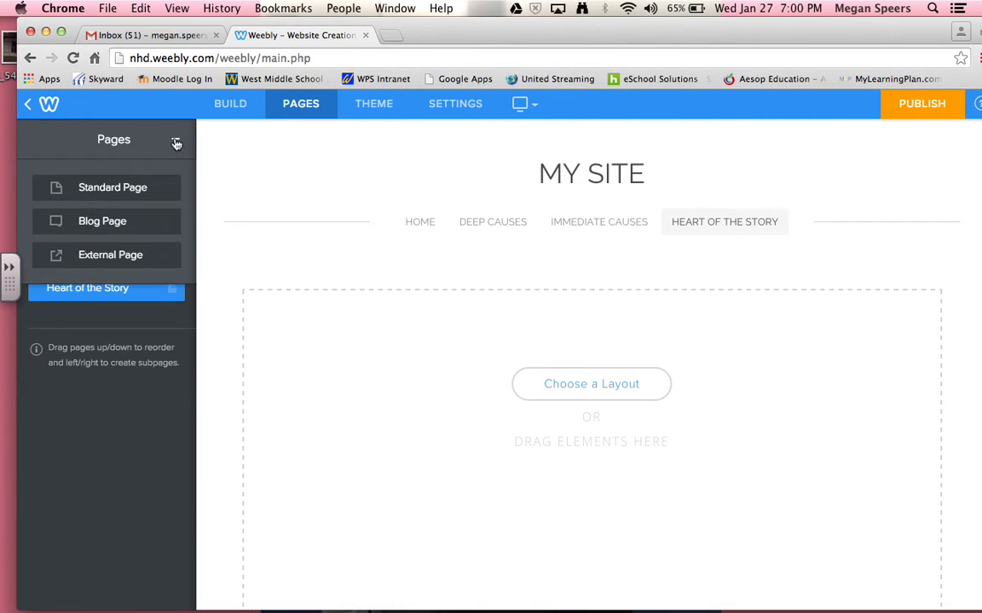
click(132, 191)
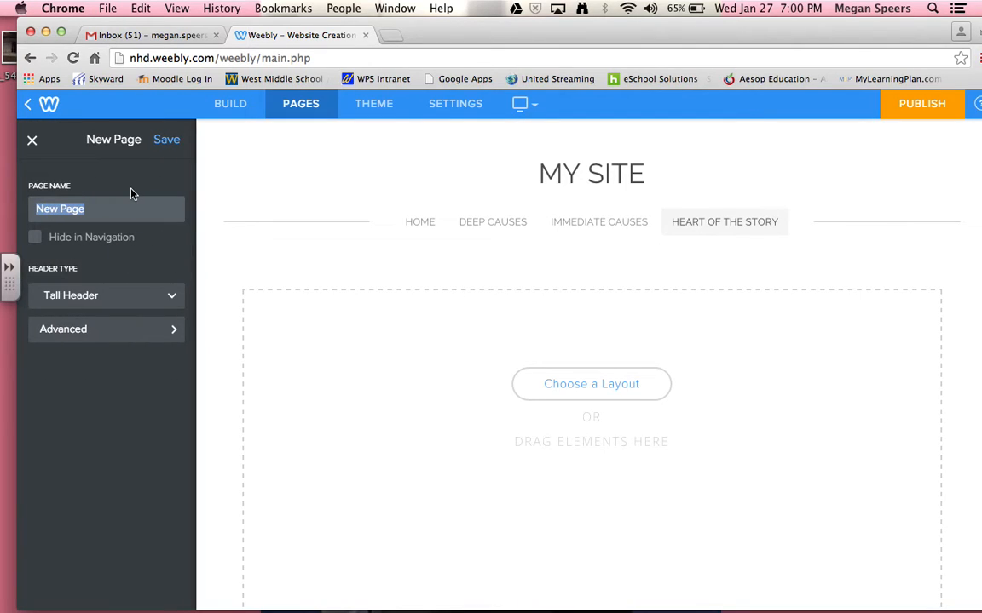
text(Short T)
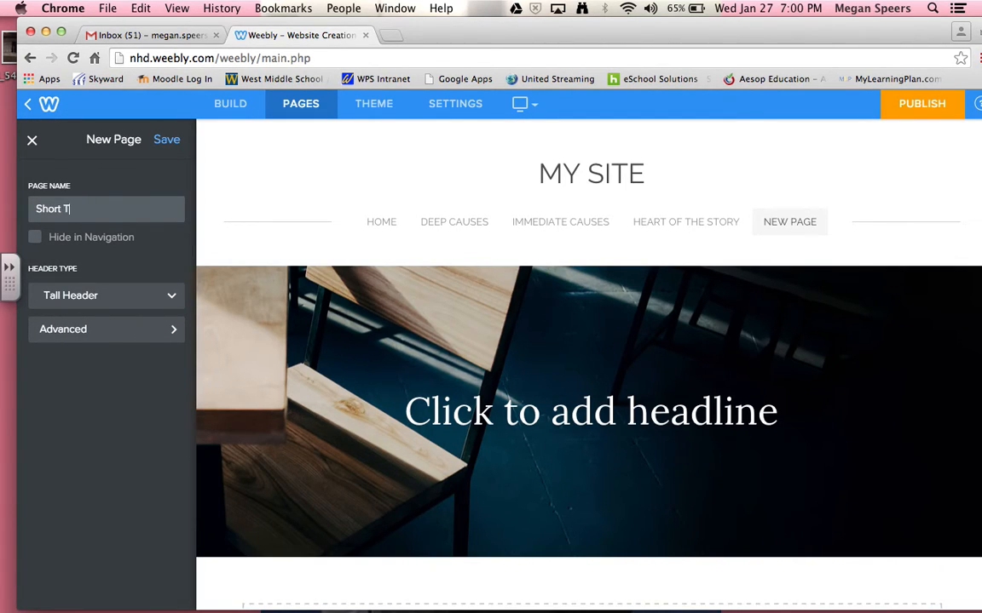
text(erm Effects)
click(133, 295)
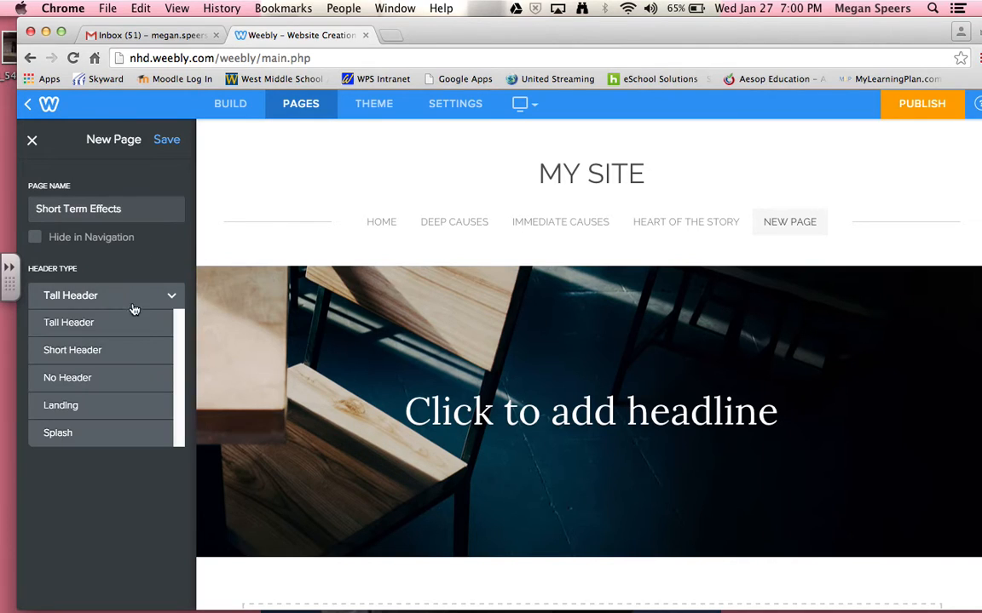
click(113, 379)
click(167, 140)
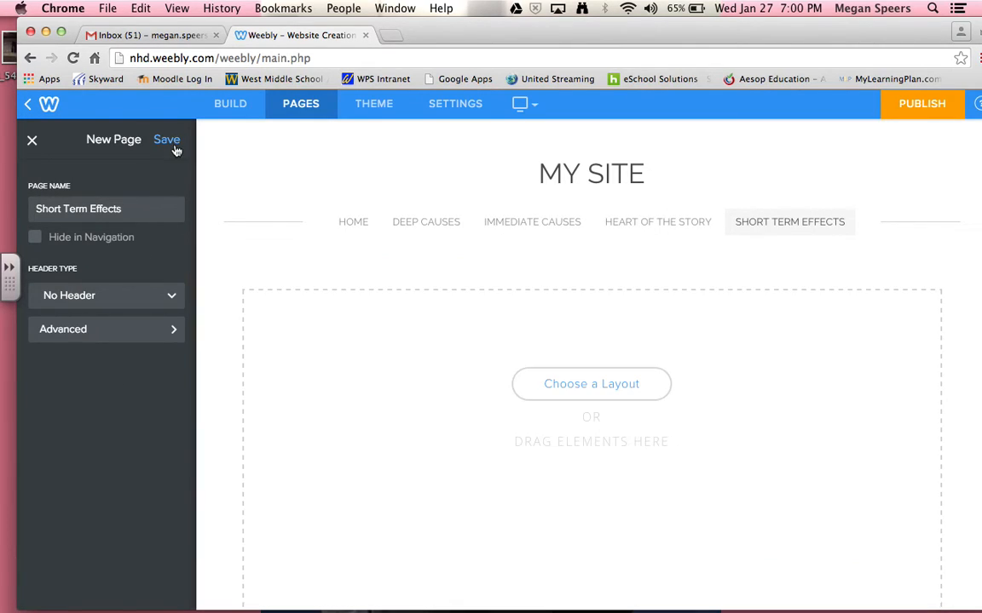
- Add a standard page named Long Term Effects with No Header and save it
click(174, 141)
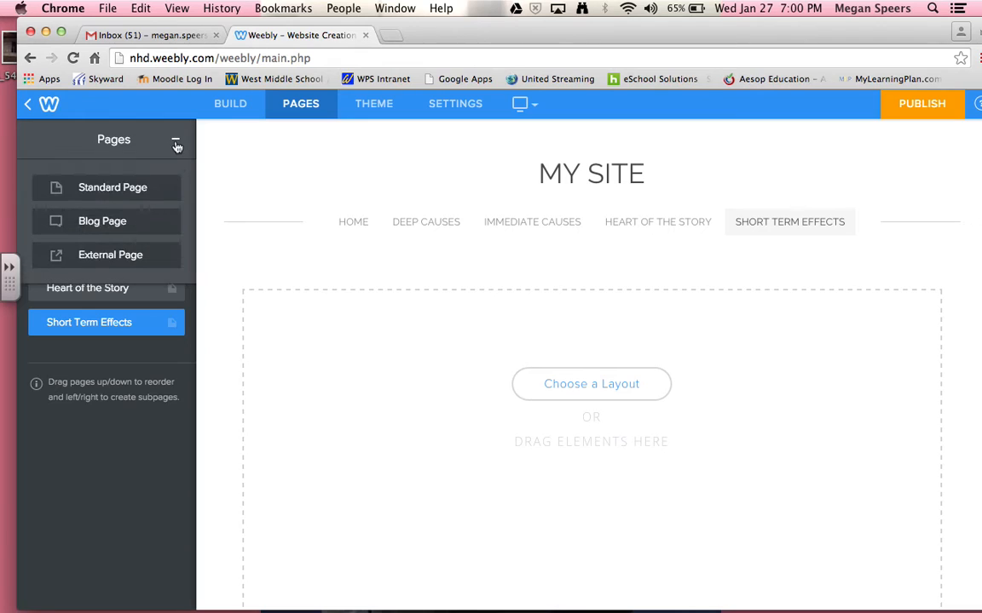
click(141, 197)
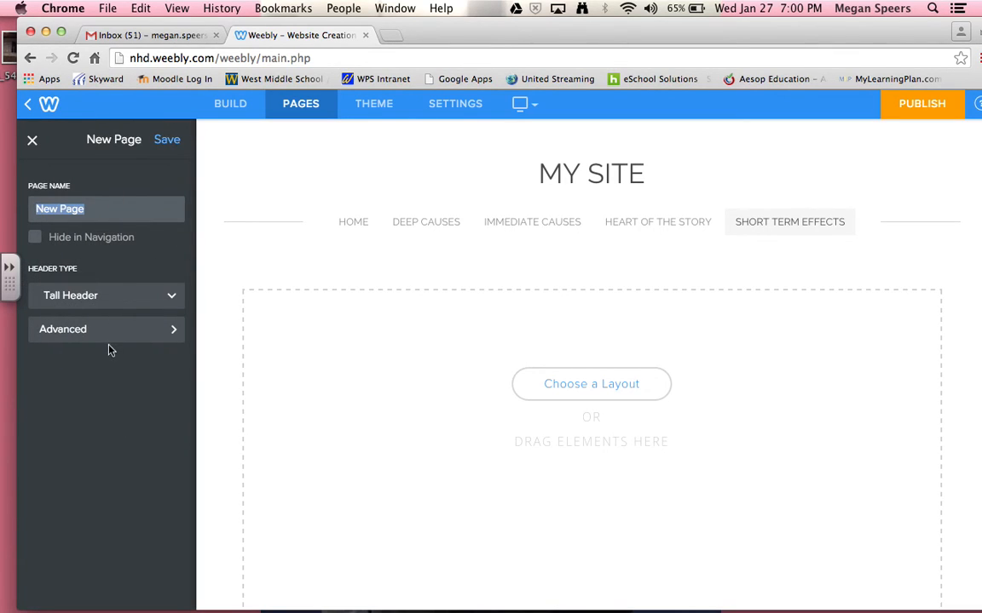
text(Long Term Effects)
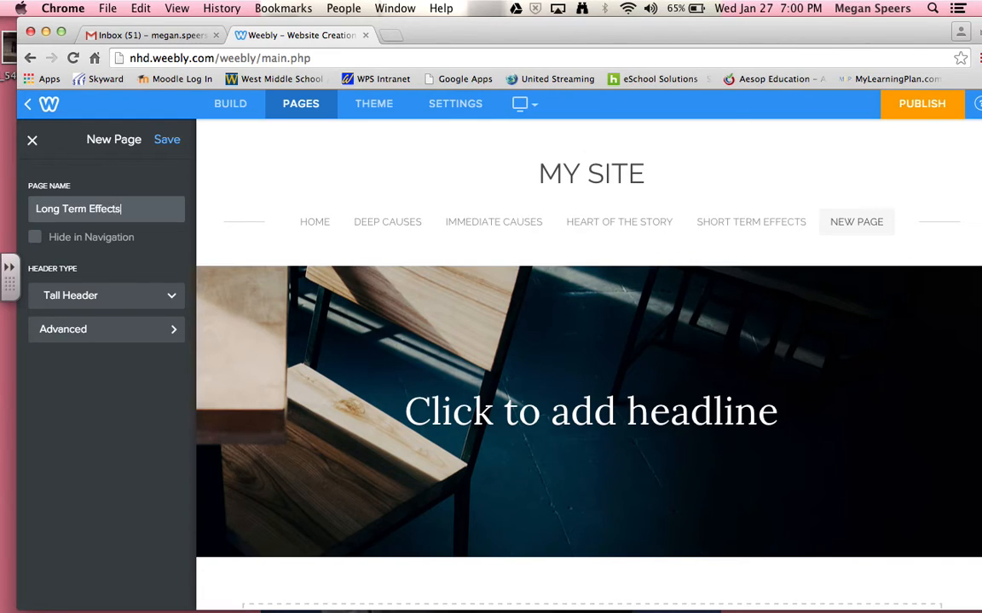
click(111, 295)
click(96, 381)
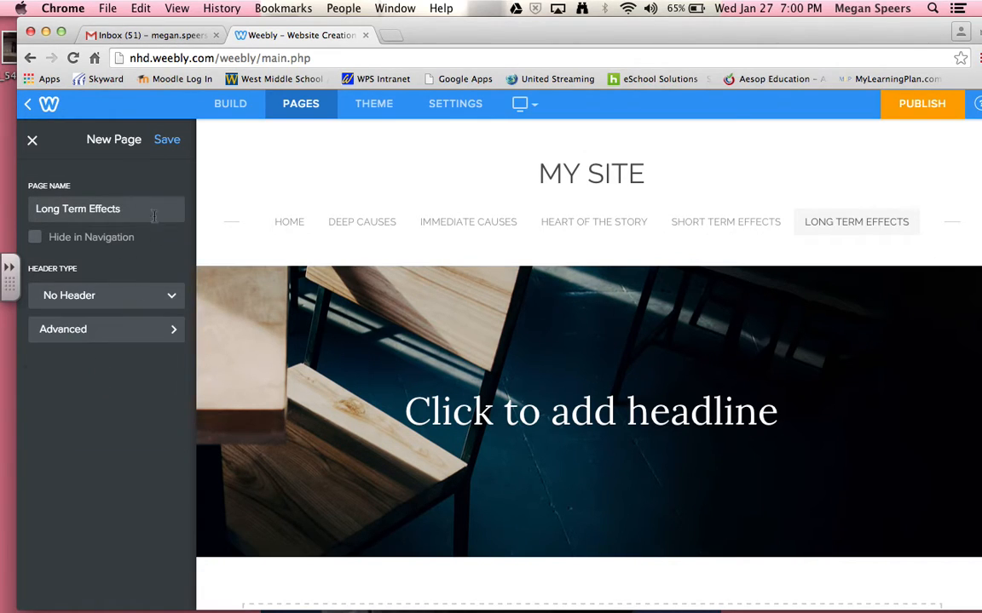
click(162, 139)
- Add and save a standard page named Process Paper, keeping its default header
click(176, 143)
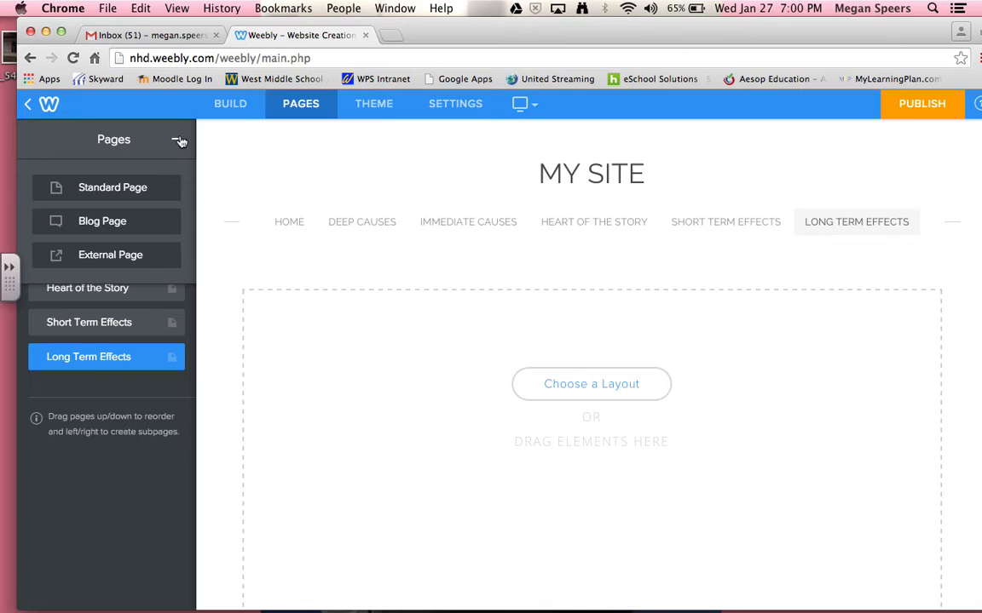
click(113, 188)
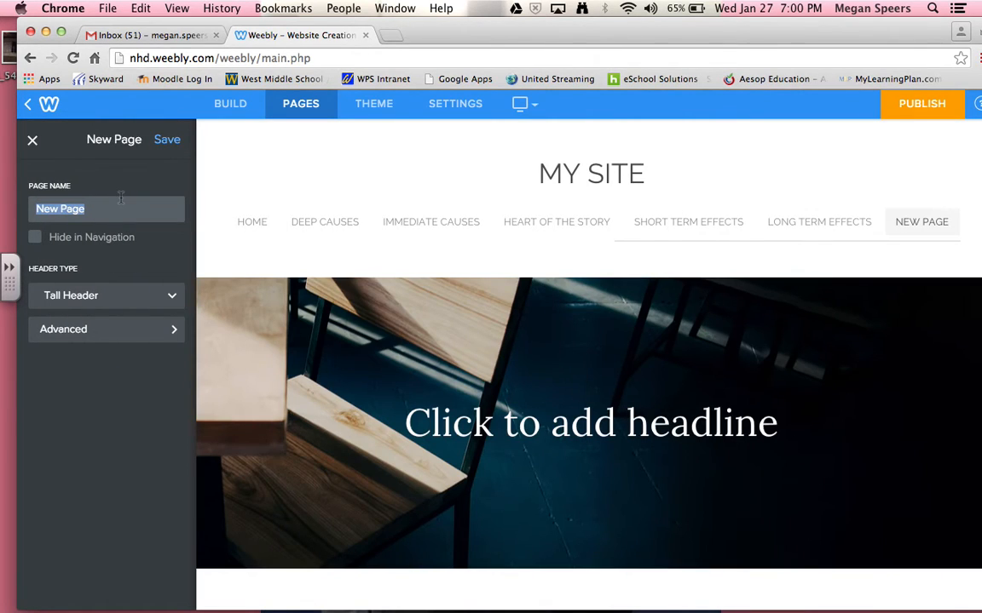
text(Process PO)
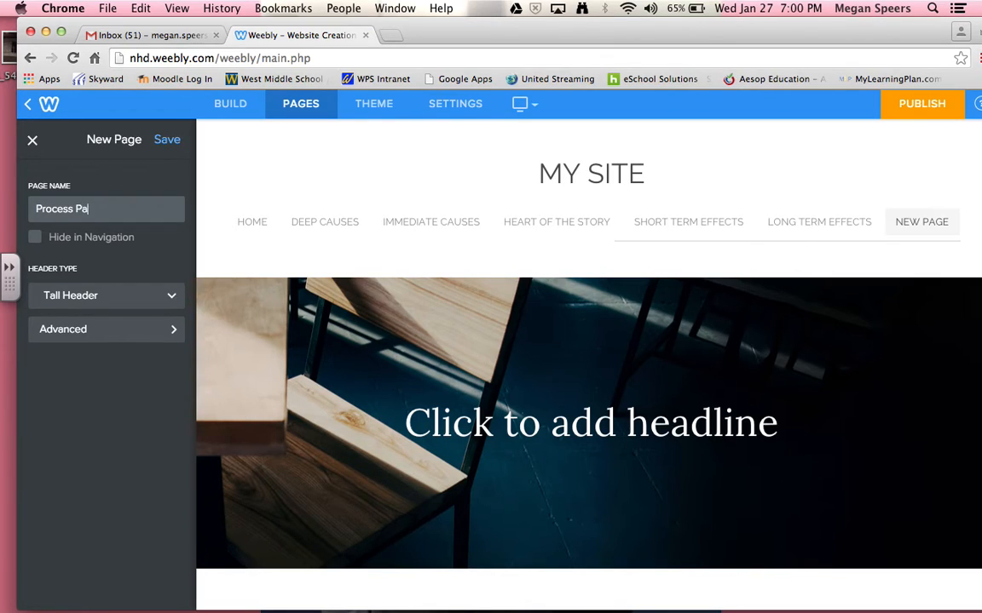
text(per)
click(168, 141)
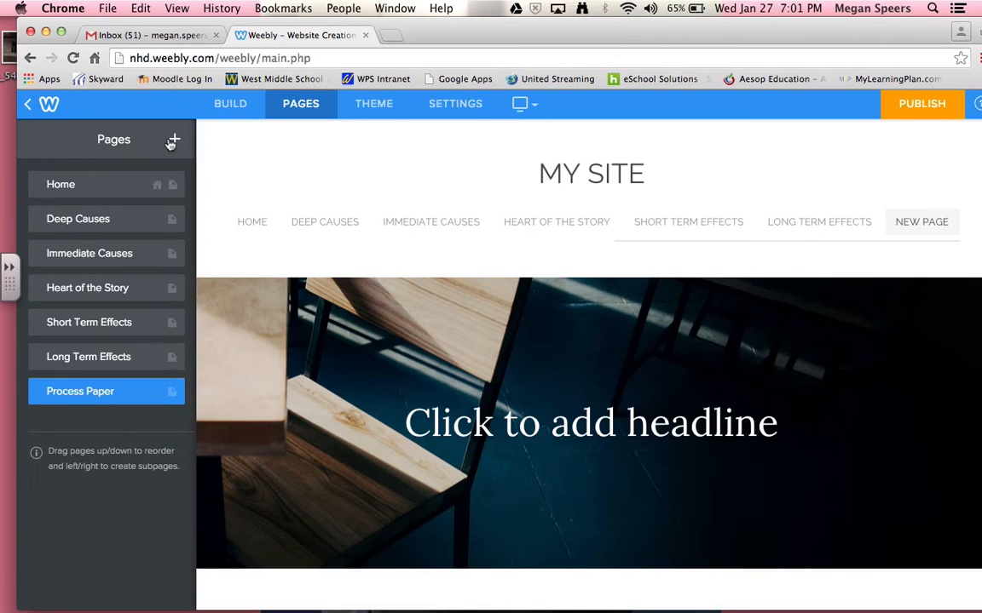
- Add a standard page named Annotated Bibliography
click(172, 141)
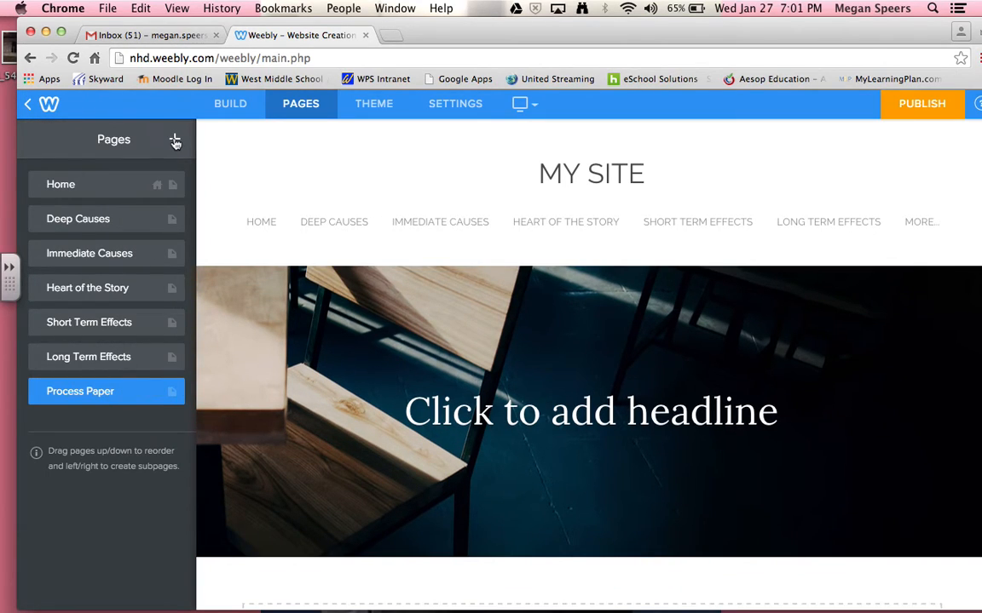
click(119, 187)
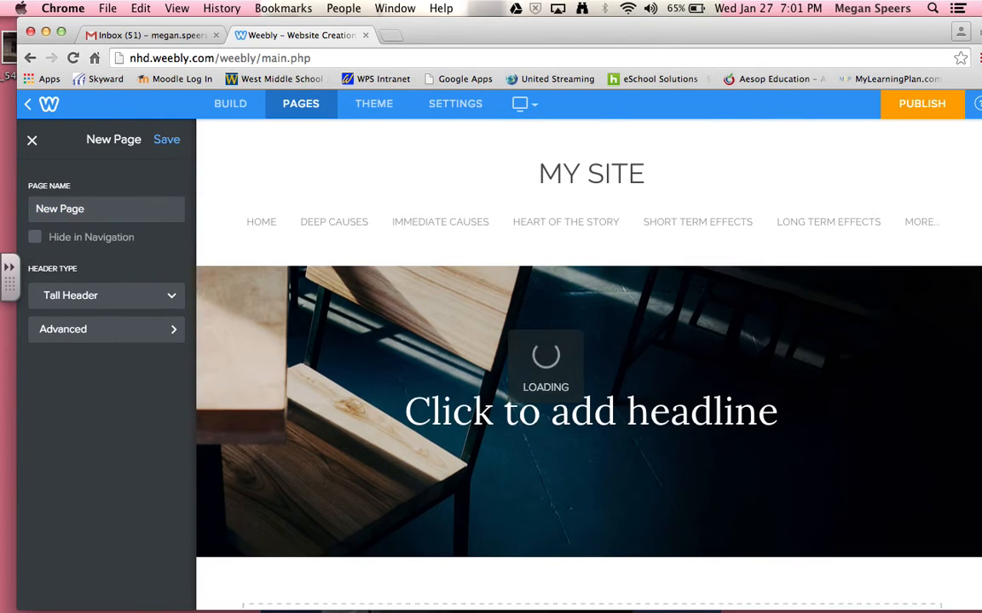
click(73, 207)
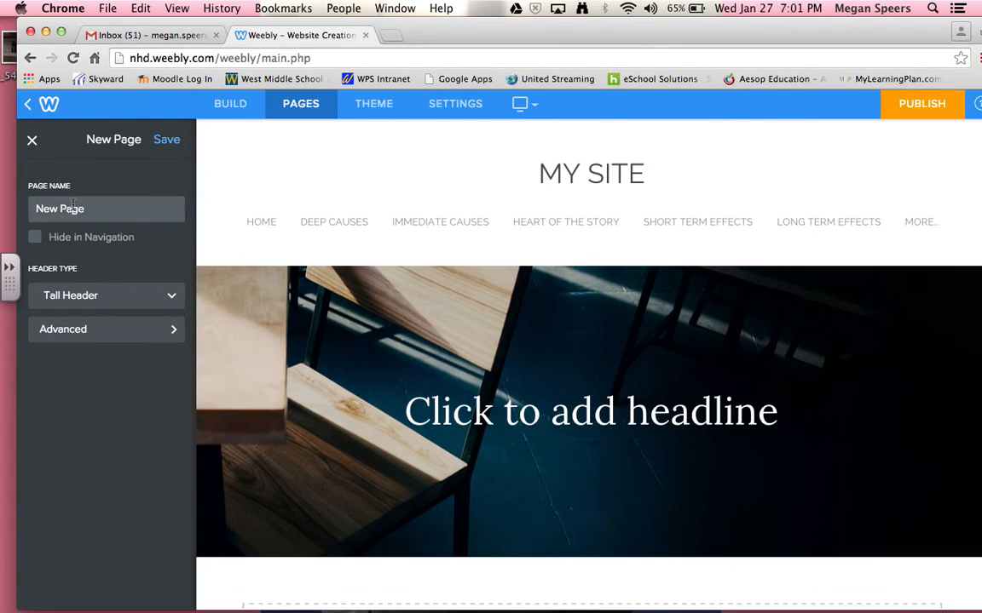
triple_click(64, 213)
text(An)
text(notated Bibliograp)
- Give Annotated Bibliography No Header, save it, and open the Immediate Causes page settings
click(47, 296)
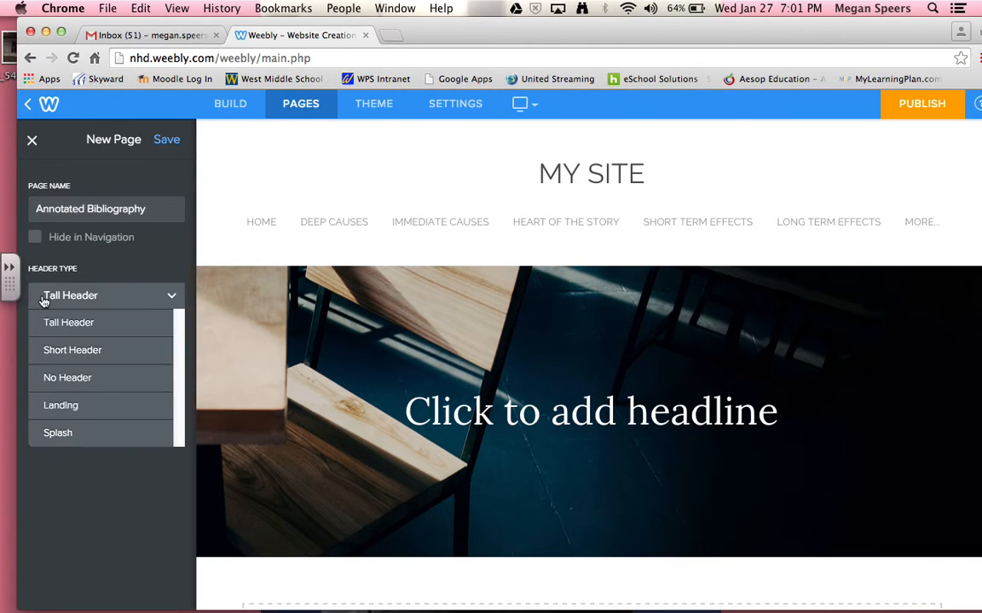
click(53, 379)
click(166, 139)
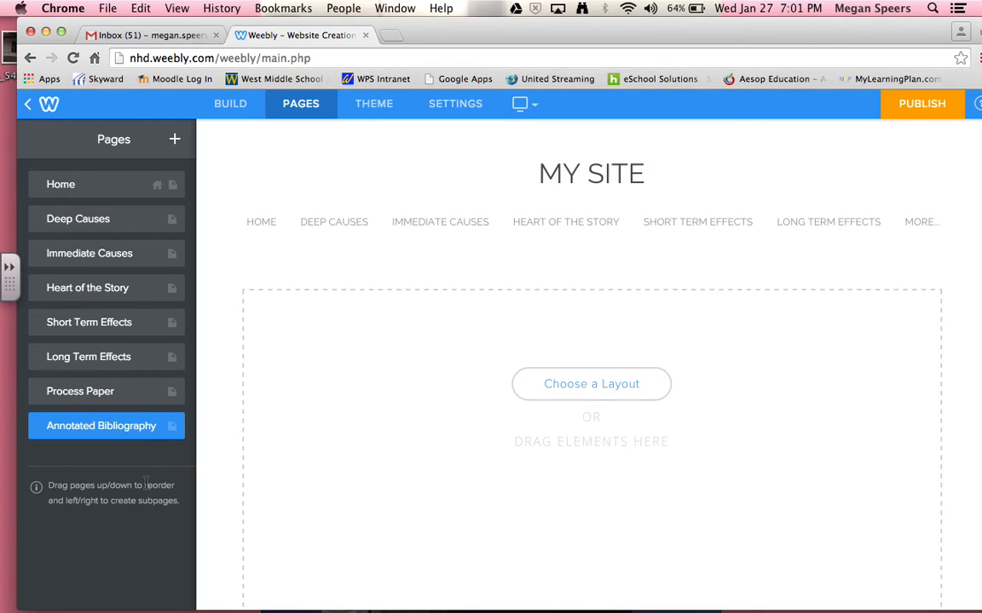
click(141, 257)
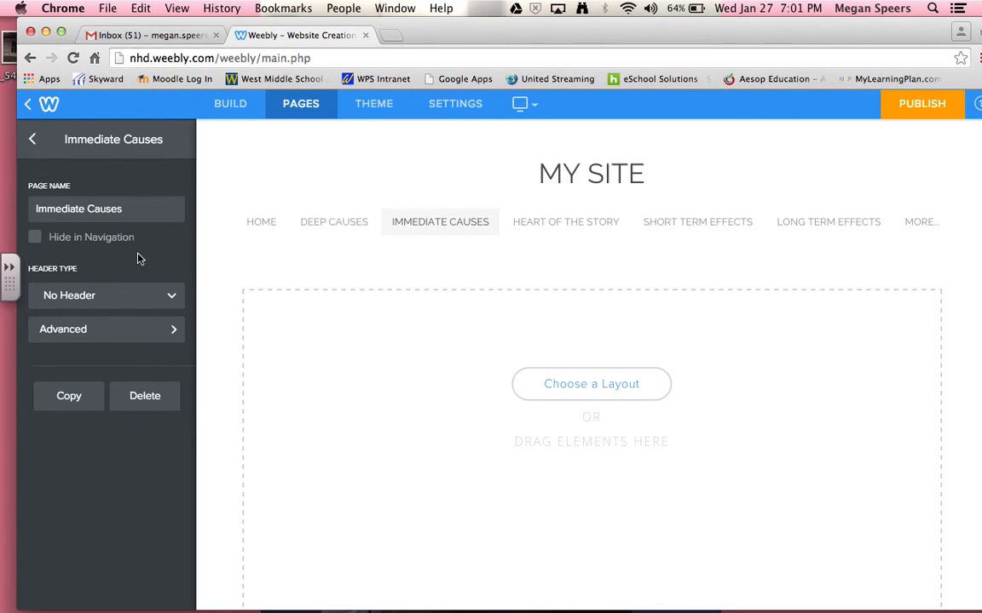
- Add a Fun Facts standard page and nest it as a subpage under Immediate Causes
click(31, 139)
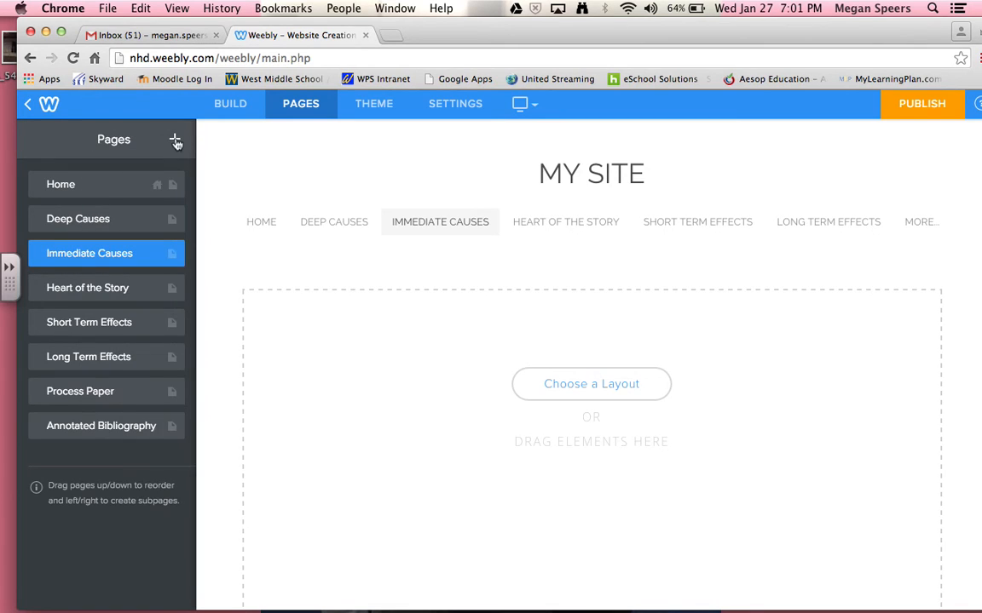
click(176, 140)
click(130, 189)
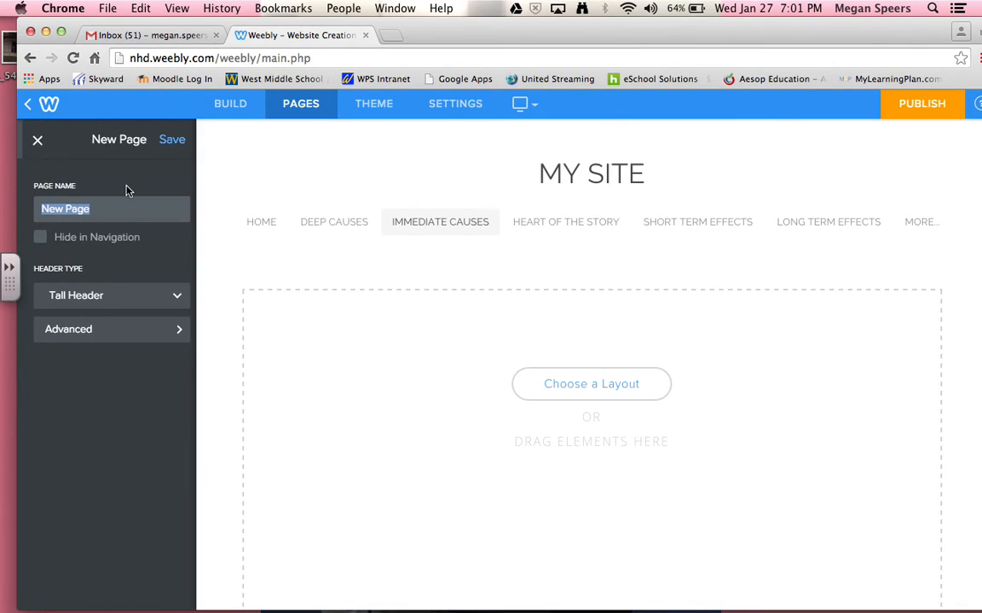
text(Fun )
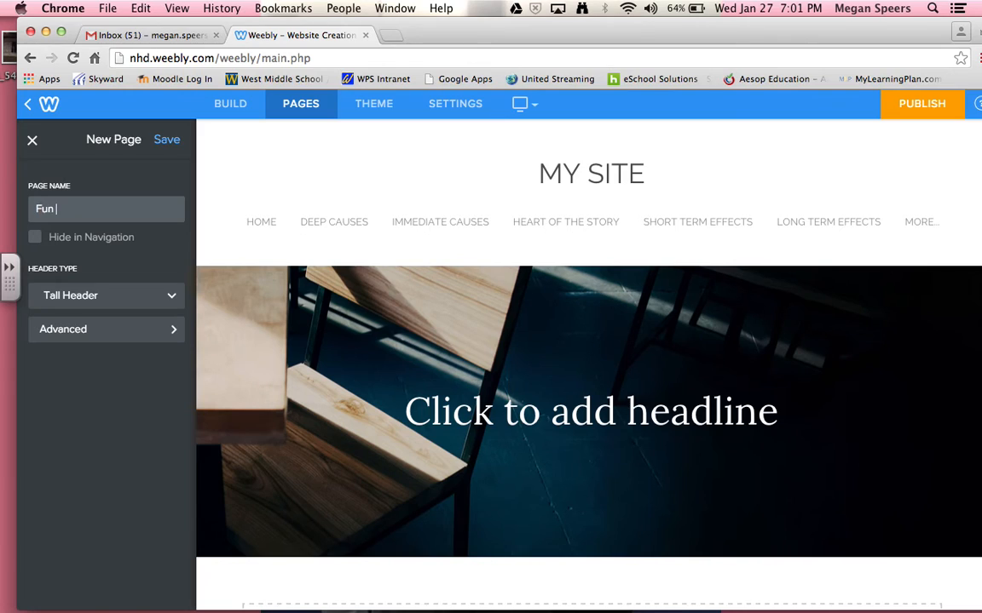
text(Facts)
click(167, 140)
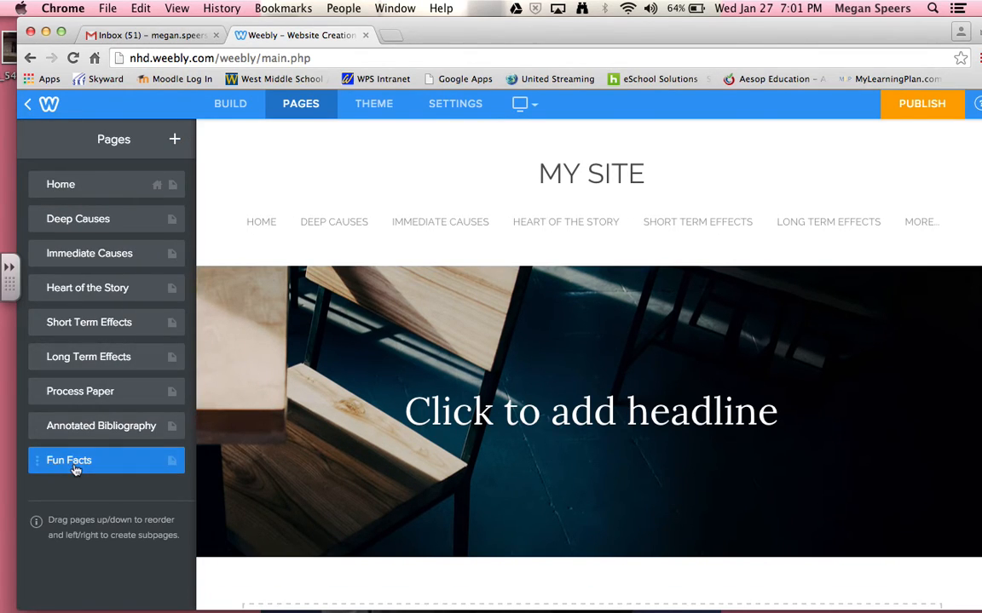
drag(75, 470, 89, 289)
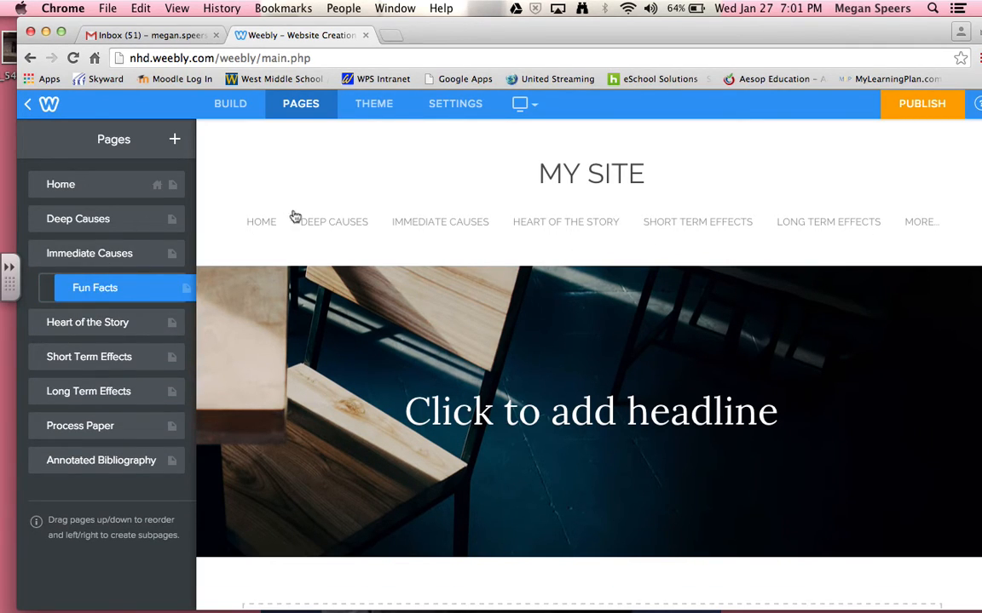
click(415, 225)
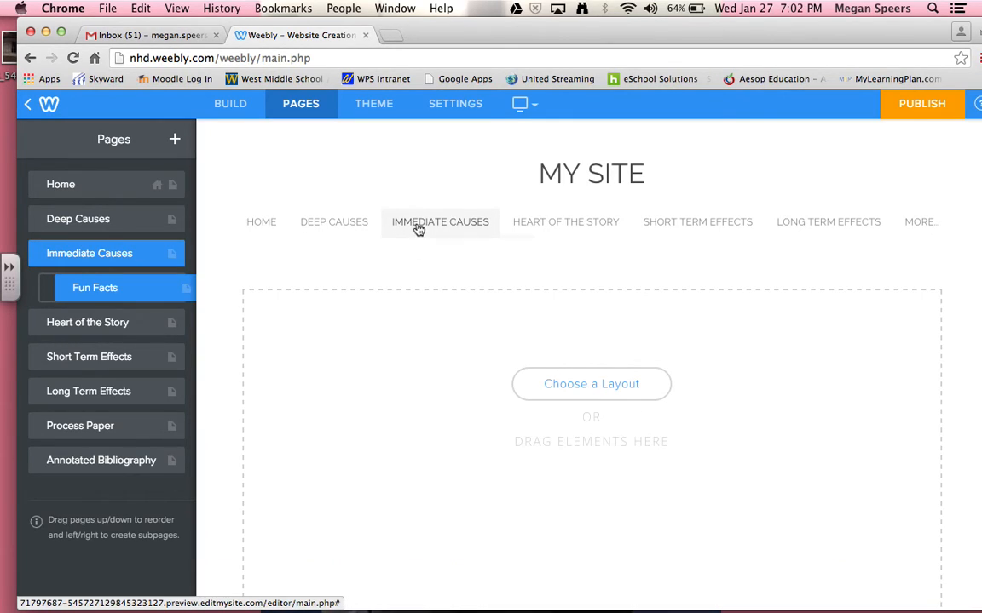
mouse_move(418, 228)
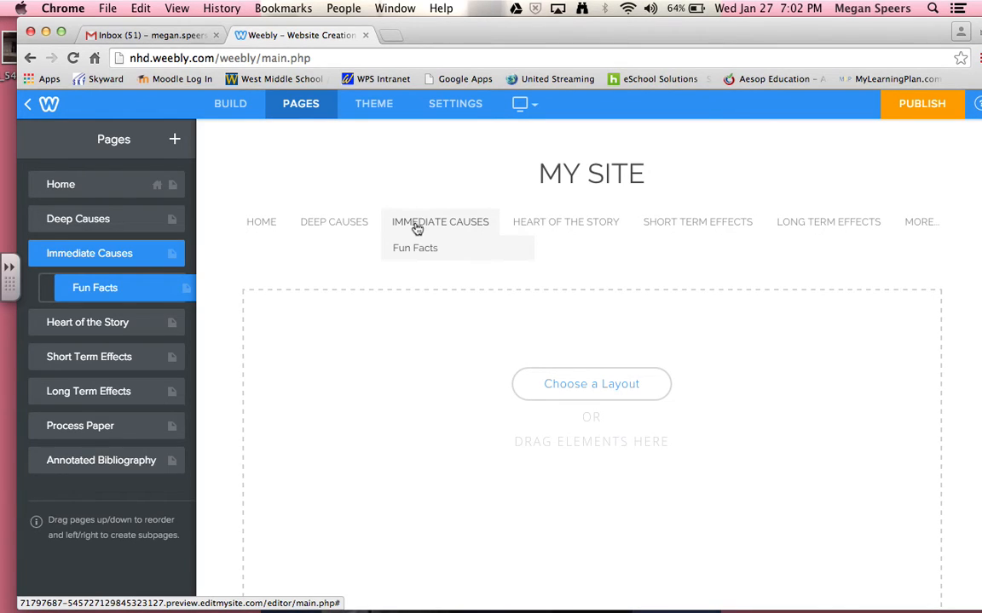
- Replace the site title 'My Site' with 'Manhattan Project: Exploring New Ways to End the War' in General settings and save
click(455, 103)
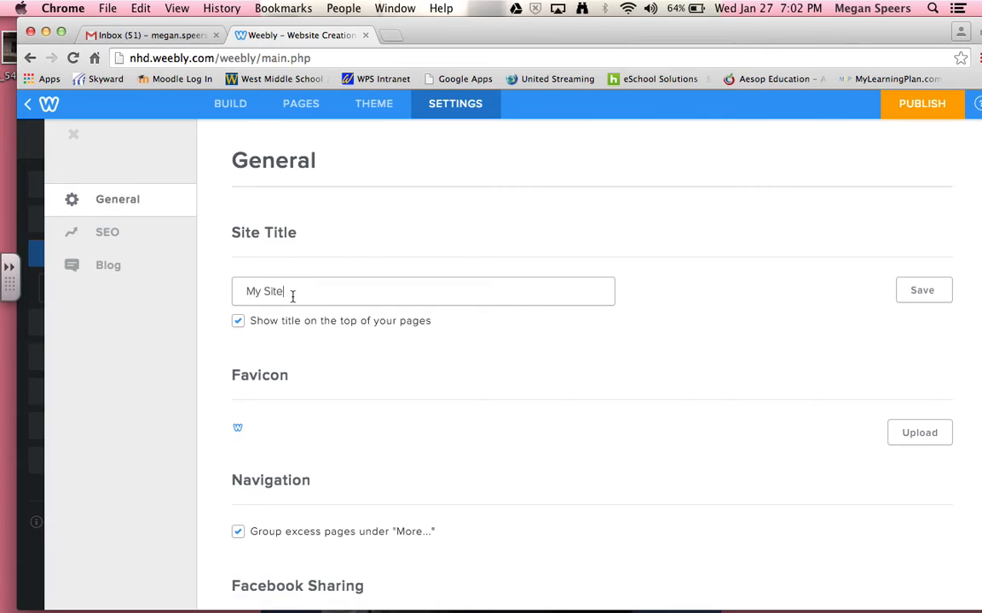
drag(292, 296, 216, 286)
text(Manhattan Project:  Exploring )
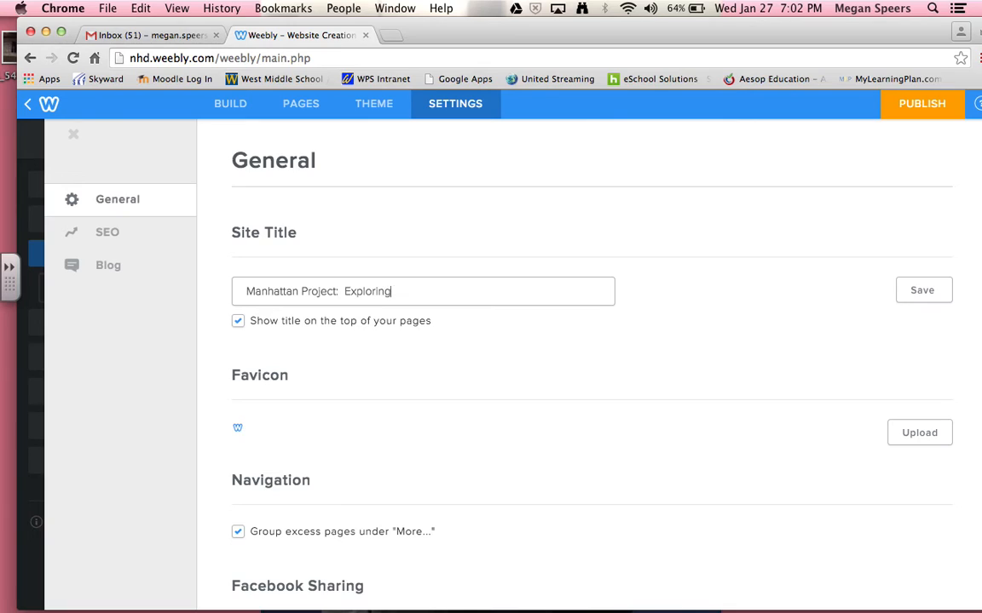
text(New Ways to Ent)
text( the War)
click(937, 288)
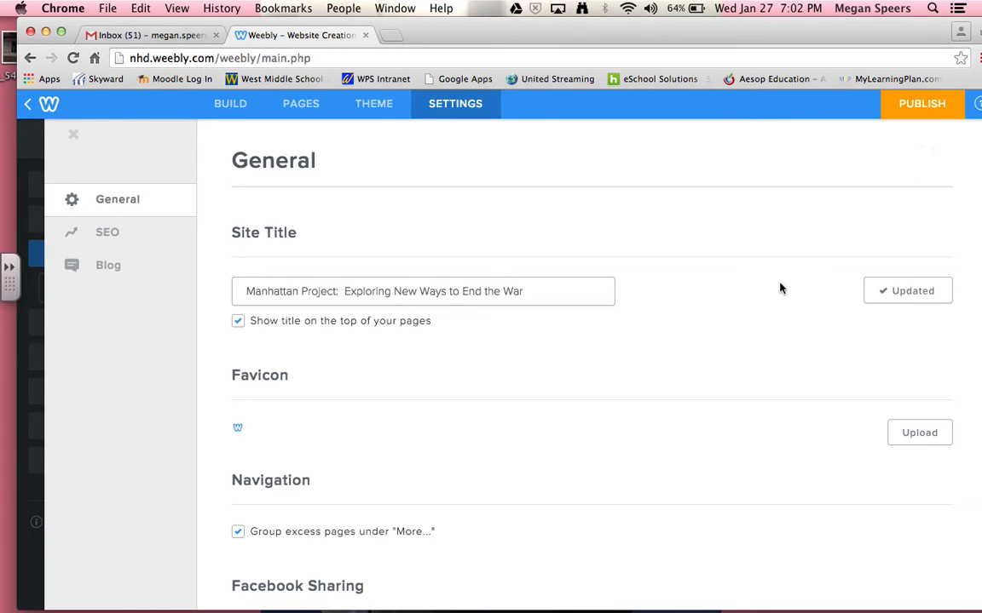
scroll(780, 286, down, 10)
scroll(777, 284, down, 5)
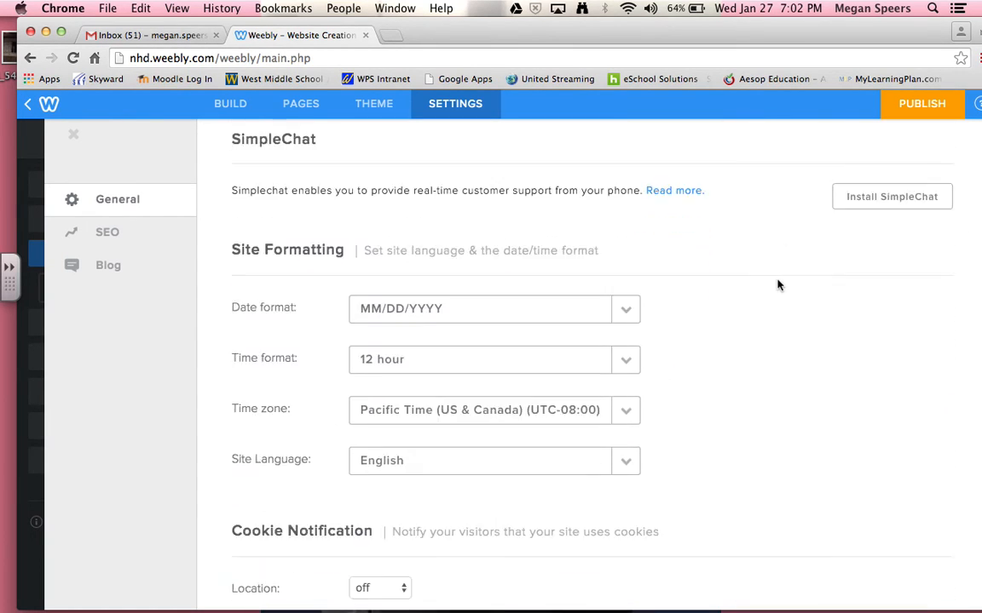
scroll(777, 285, up, 15)
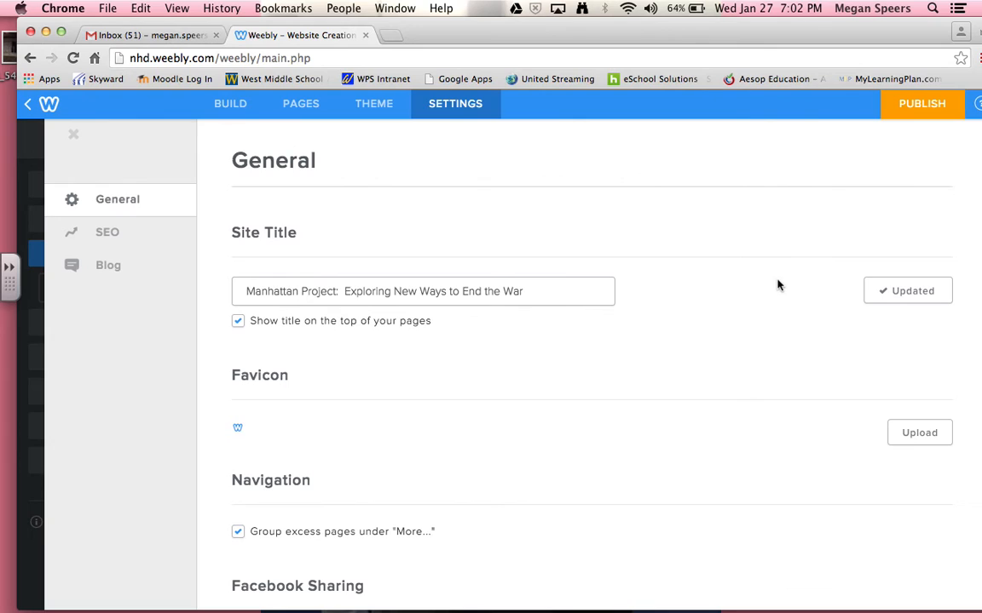
- Return to the Build editor and open DEEP CAUSES from the site navigation bar
click(231, 104)
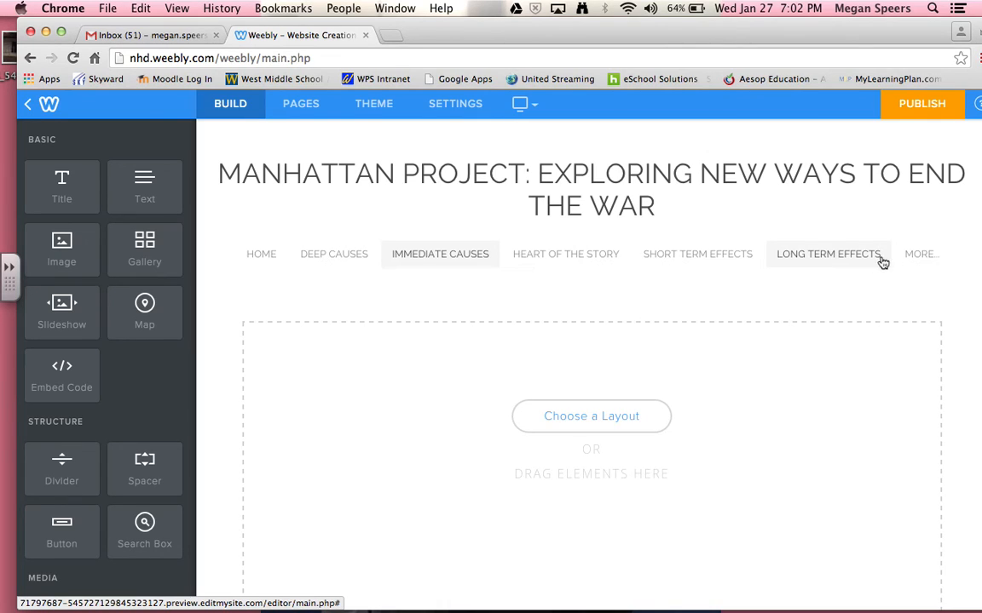
mouse_move(920, 258)
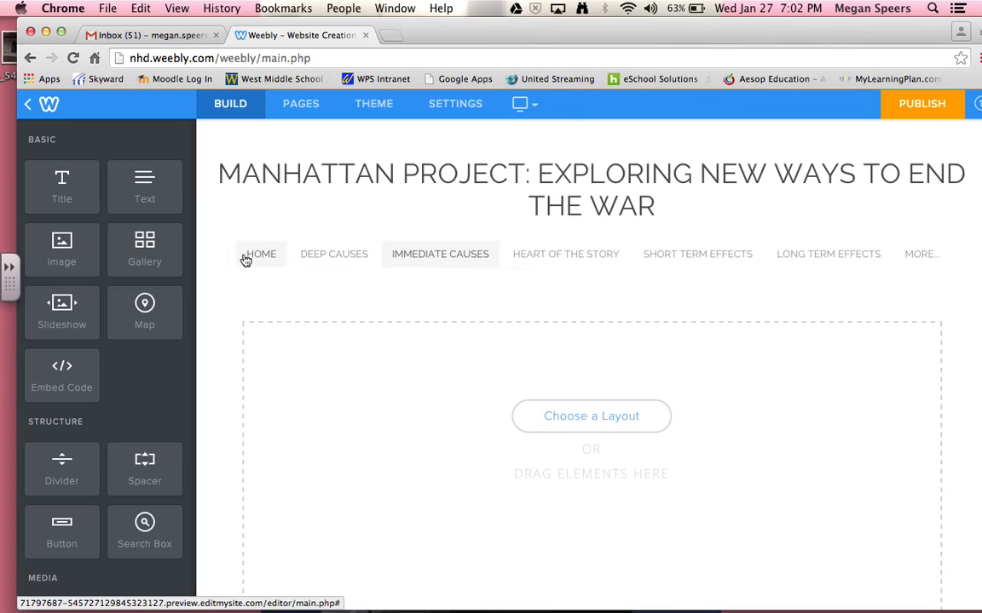
click(338, 256)
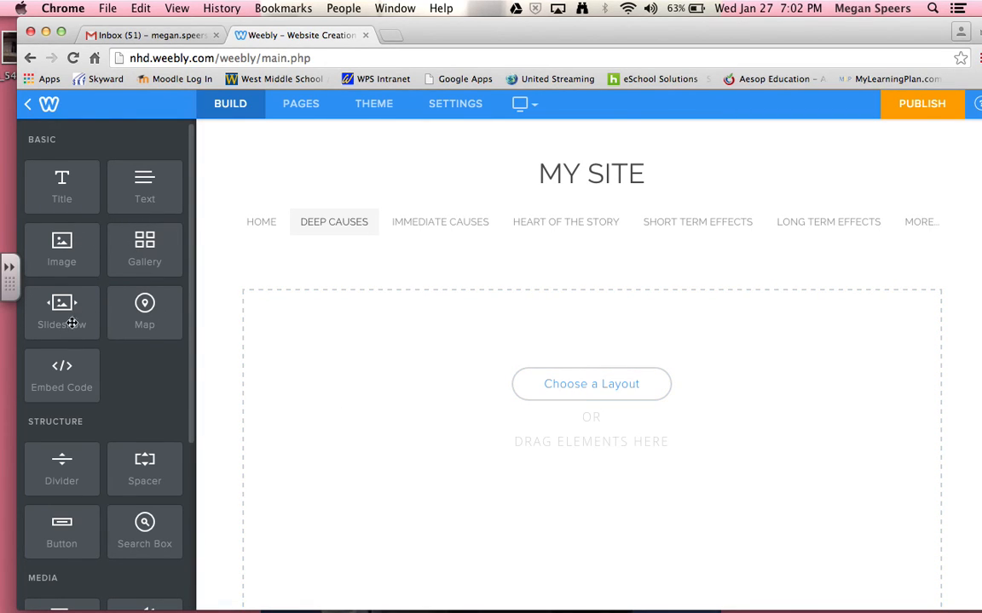
scroll(105, 344, down, 5)
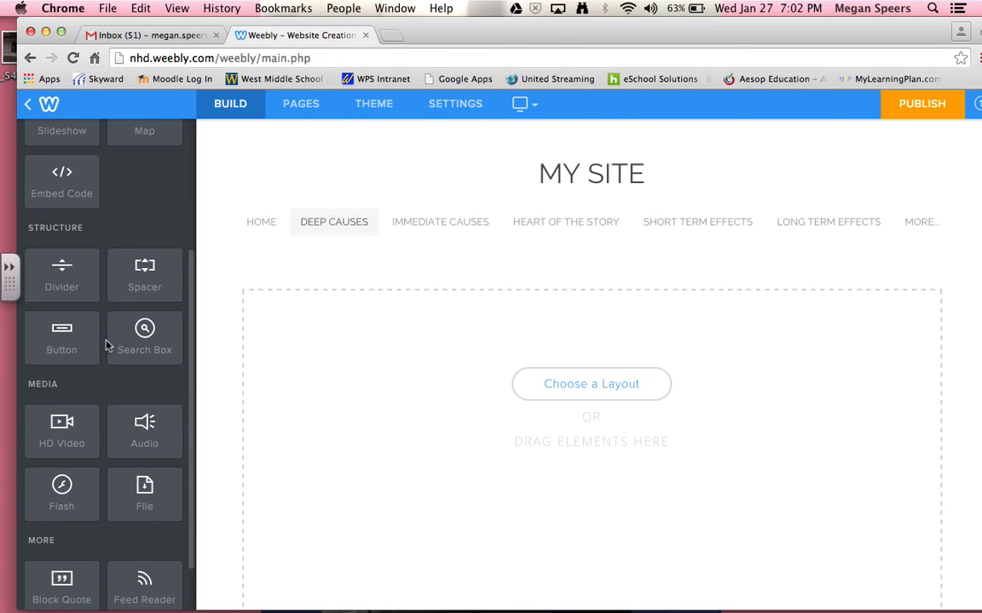
scroll(105, 344, down, 2)
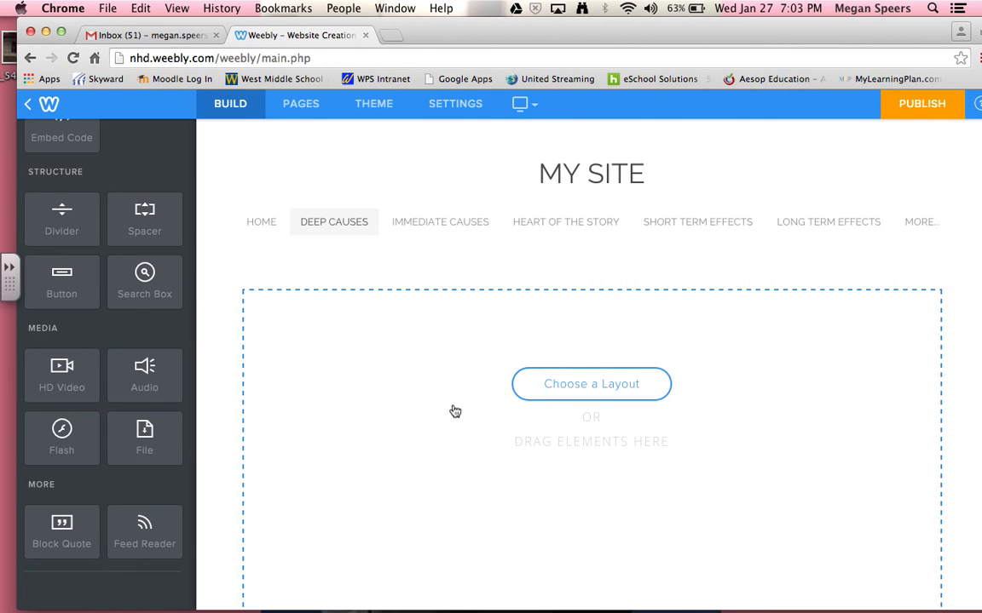
scroll(105, 205, up, 5)
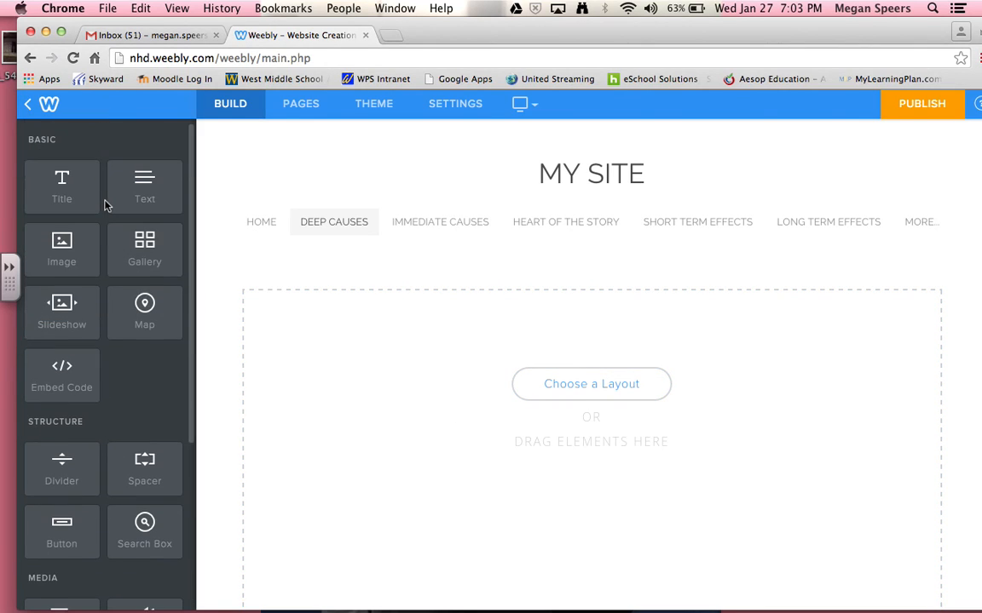
- Drop a Text element onto the Deep Causes page body and open its 'Click here to edit.' text for typing
drag(126, 167, 480, 368)
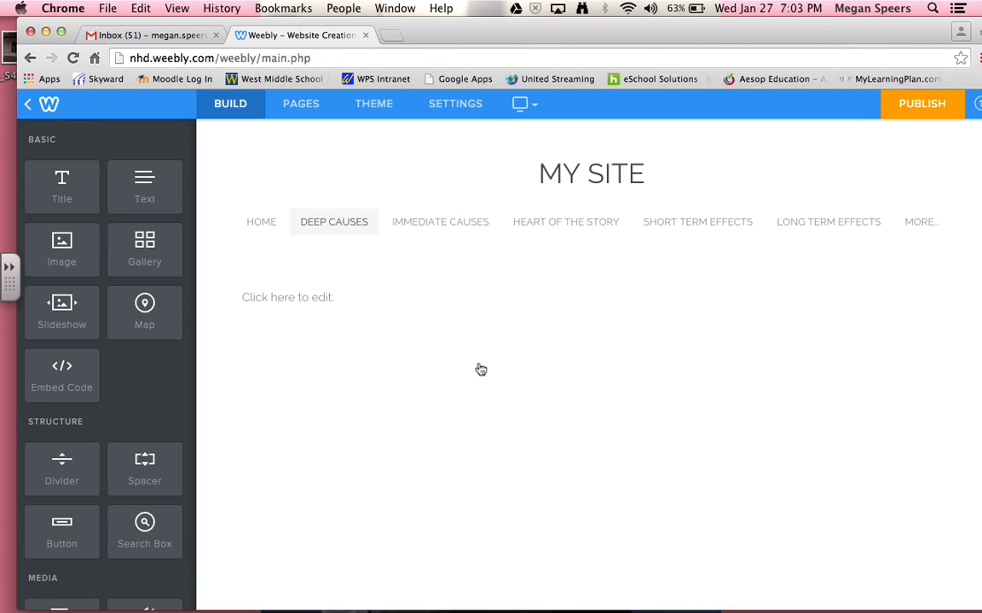
click(313, 296)
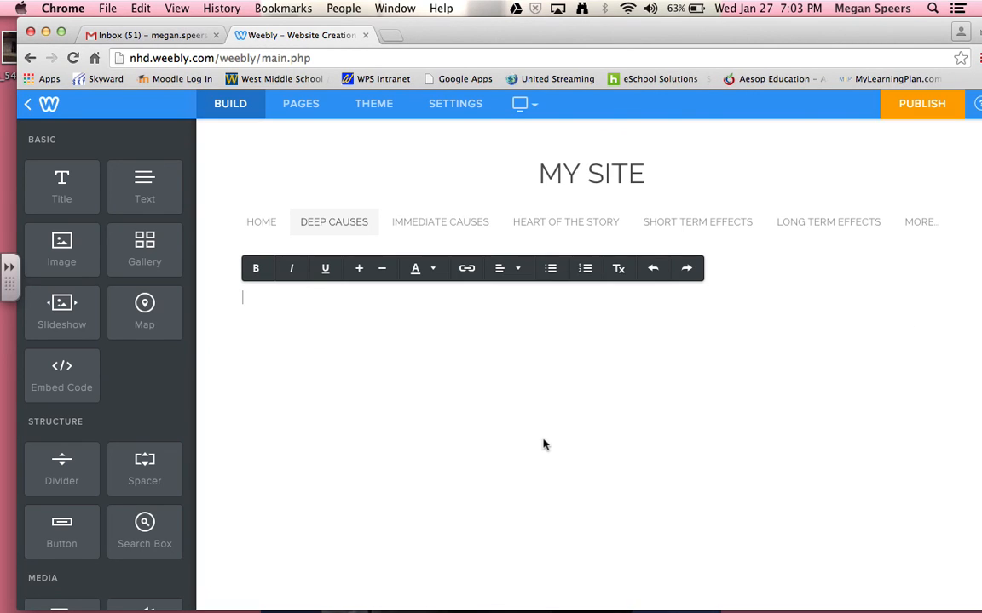
scroll(543, 443, down, 2)
scroll(544, 440, down, 2)
click(219, 593)
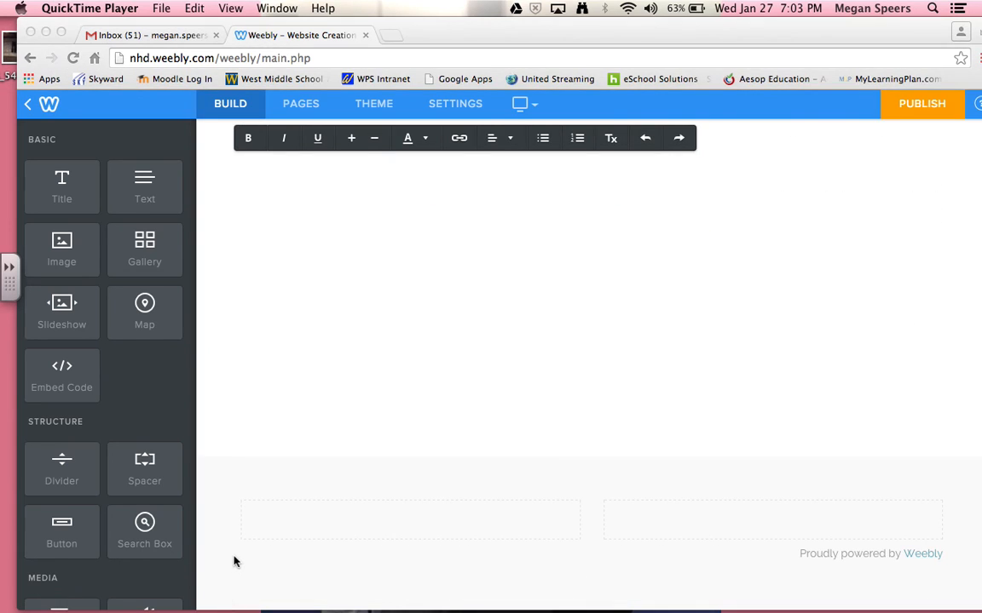